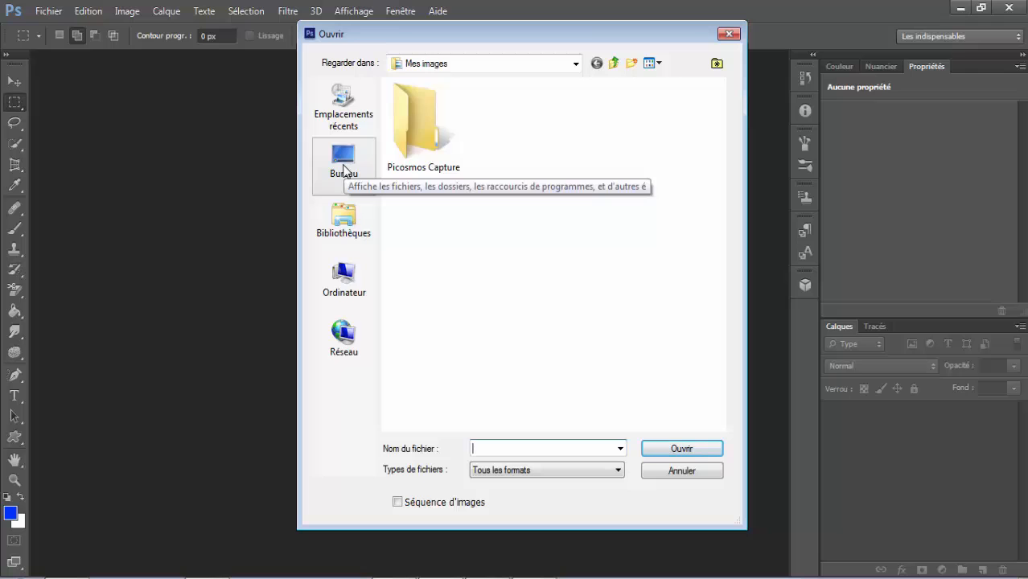
Open the images picture from the Nouveau dossier folder on the desktop and fit it to the screen.
{"action": "left_click", "coordinate": [344, 169]}
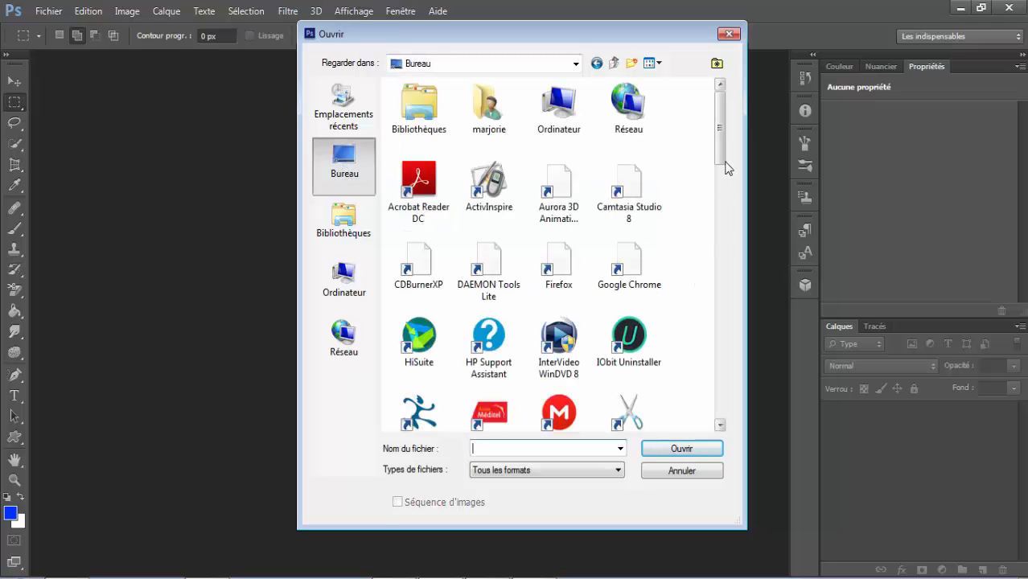
{"action": "left_click_drag", "start_coordinate": [720, 156], "coordinate": [724, 288]}
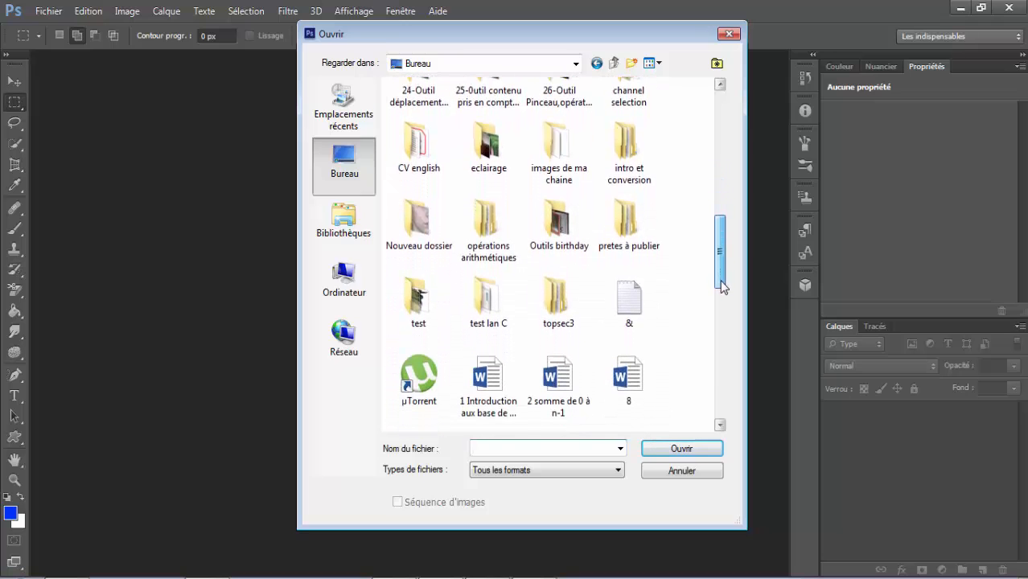
{"action": "double_click", "coordinate": [423, 227]}
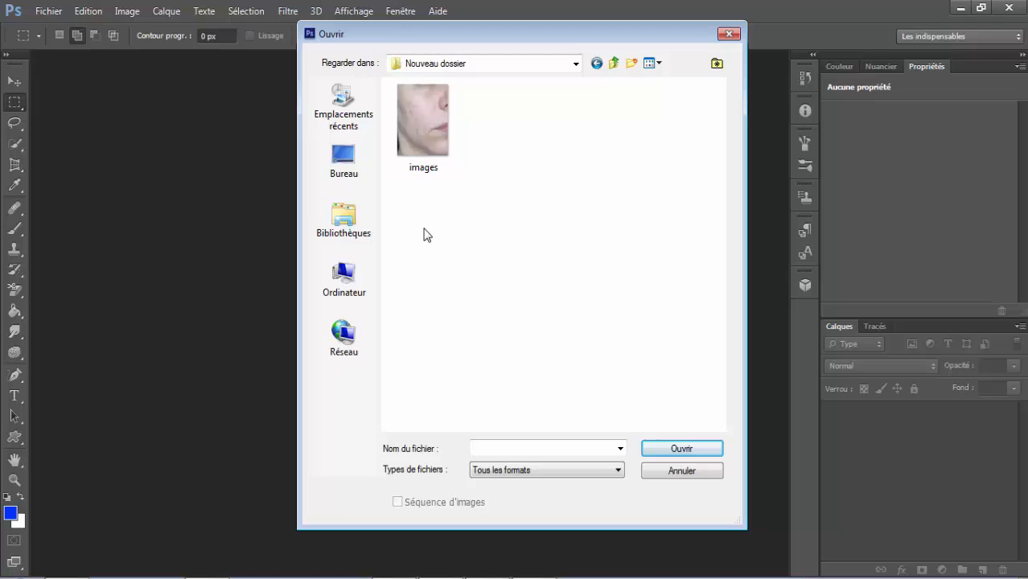
{"action": "left_click", "coordinate": [419, 126]}
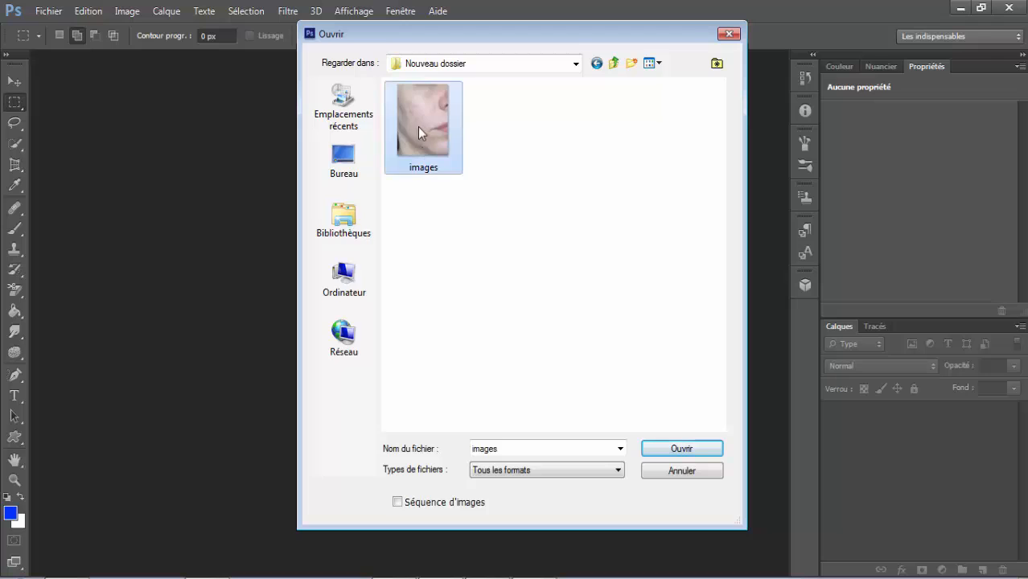
{"action": "left_click", "coordinate": [654, 449]}
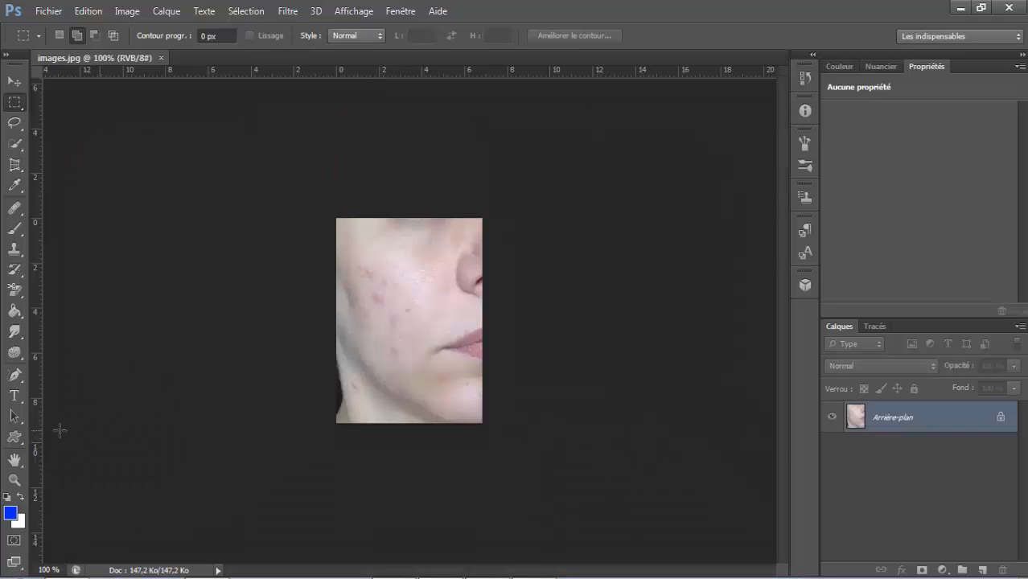
{"action": "left_click", "coordinate": [15, 481]}
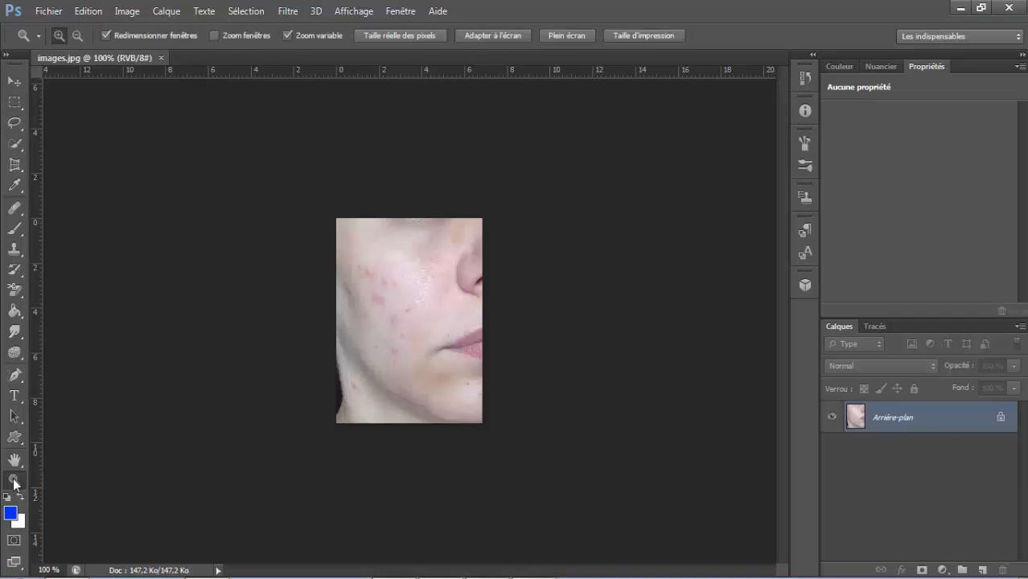
{"action": "left_click", "coordinate": [488, 36]}
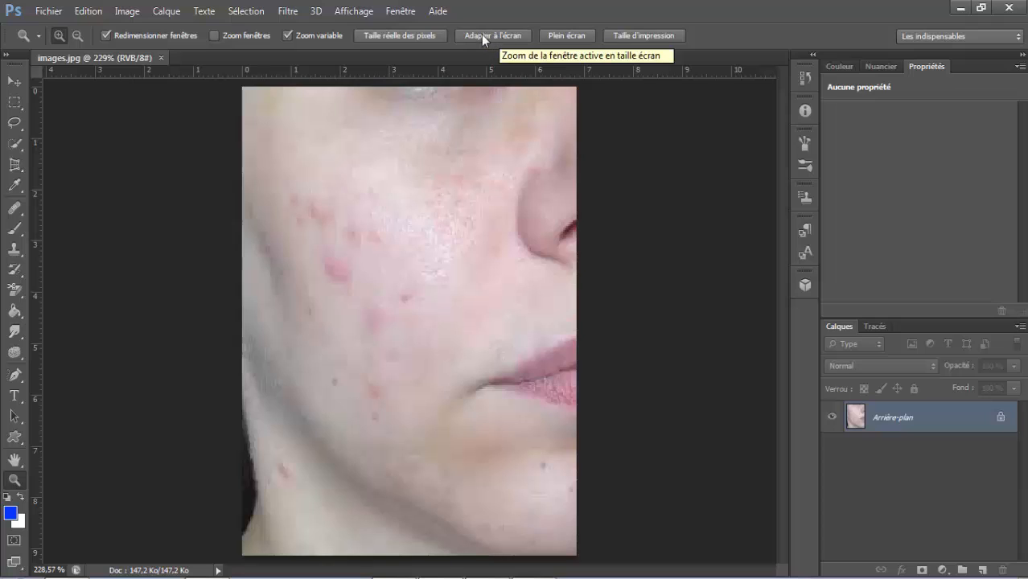
Choose the Spot Healing Brush tool and set its brush size to 100 px.
{"action": "left_click", "coordinate": [15, 208]}
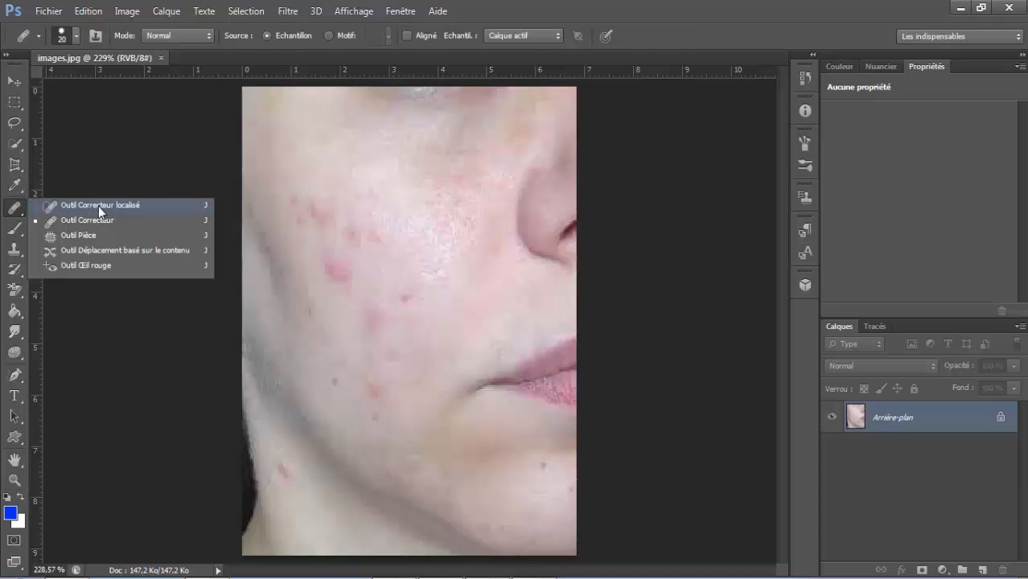
{"action": "left_click", "coordinate": [97, 206]}
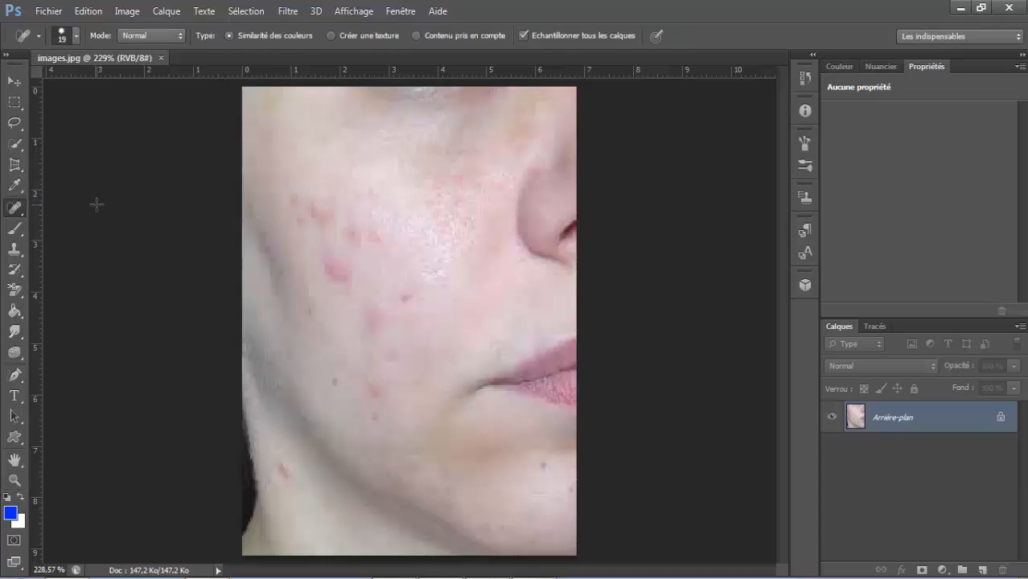
{"action": "left_click", "coordinate": [75, 36]}
{"action": "left_click_drag", "start_coordinate": [32, 77], "coordinate": [93, 81]}
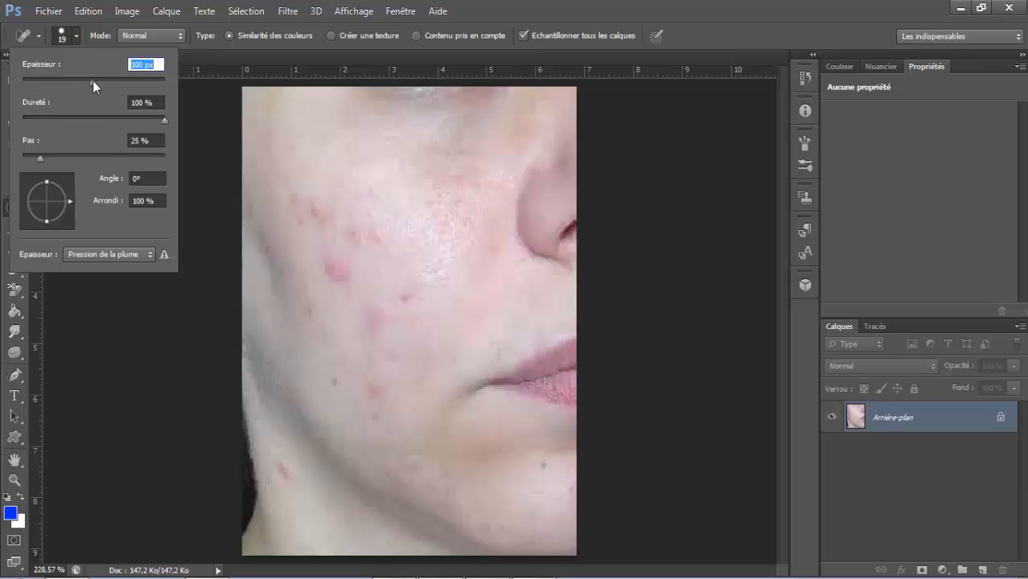
{"action": "left_click", "coordinate": [179, 359]}
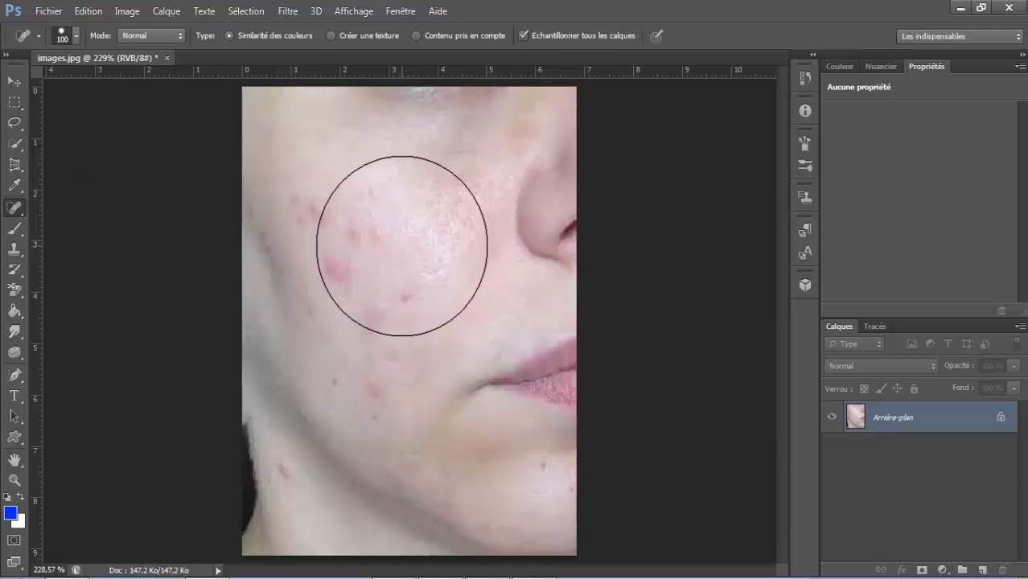
Reduce the Spot Healing Brush size to 14 px.
{"action": "left_click", "coordinate": [78, 36]}
{"action": "left_click", "coordinate": [45, 80]}
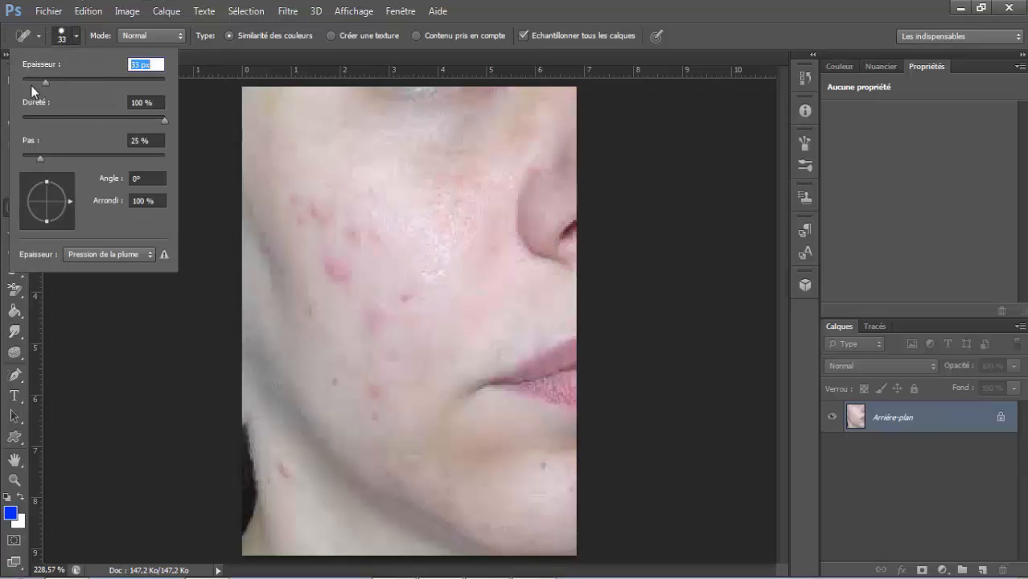
{"action": "left_click", "coordinate": [32, 79]}
{"action": "key", "text": "Return"}
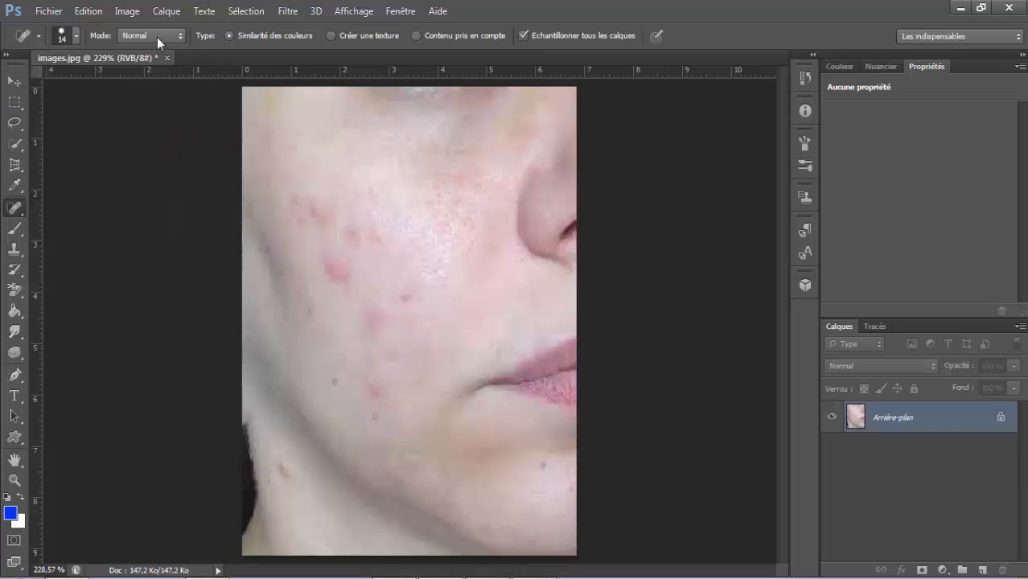
{"action": "left_click", "coordinate": [157, 37]}
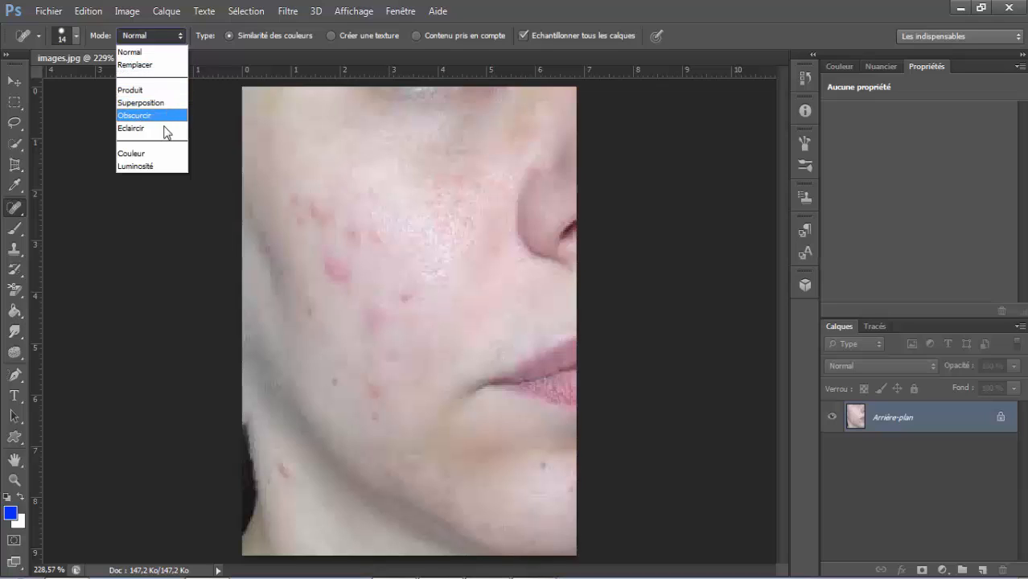
{"action": "left_click", "coordinate": [159, 215]}
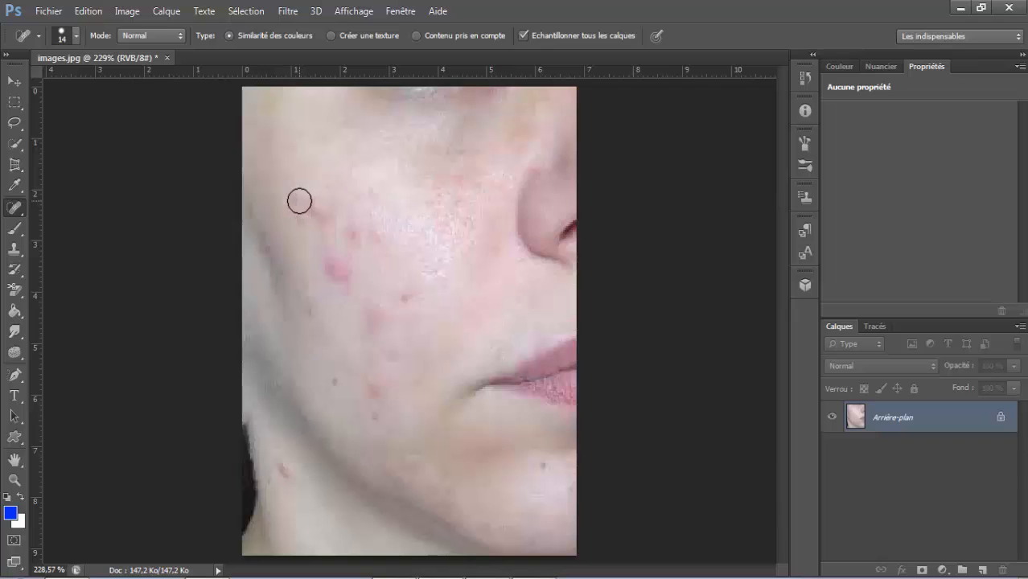
Remove the red blemishes on the cheek, along the jaw and on the neck with the Spot Healing Brush.
{"action": "left_click", "coordinate": [337, 271]}
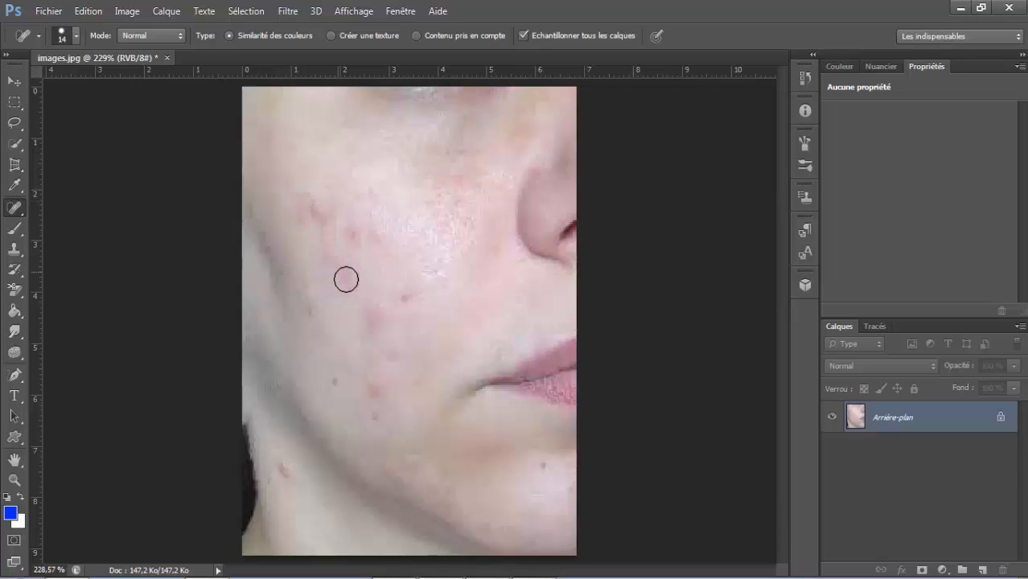
{"action": "left_click", "coordinate": [354, 236]}
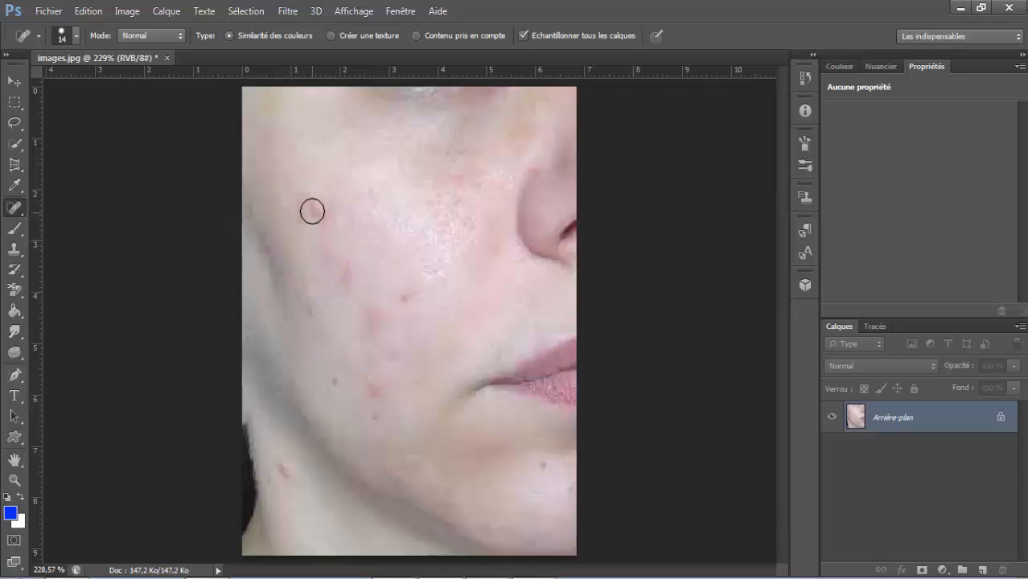
{"action": "left_click", "coordinate": [404, 296]}
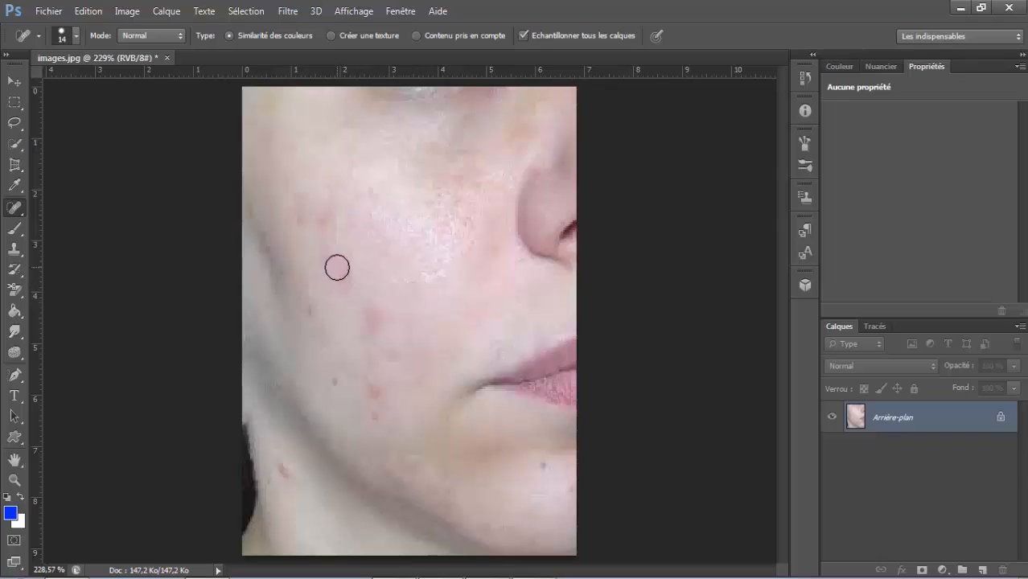
{"action": "left_click", "coordinate": [305, 309]}
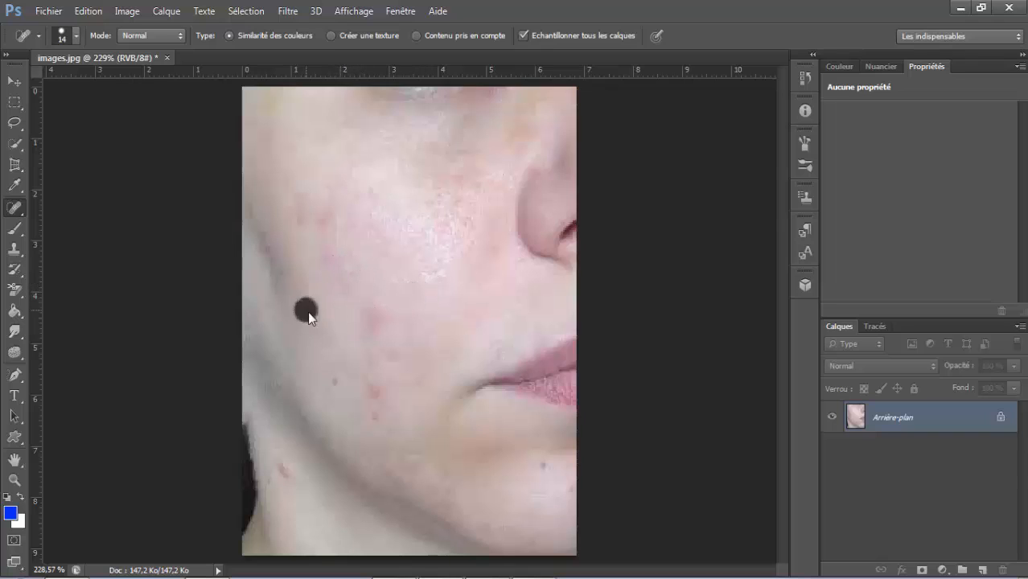
{"action": "left_click", "coordinate": [337, 383]}
{"action": "left_click", "coordinate": [379, 416]}
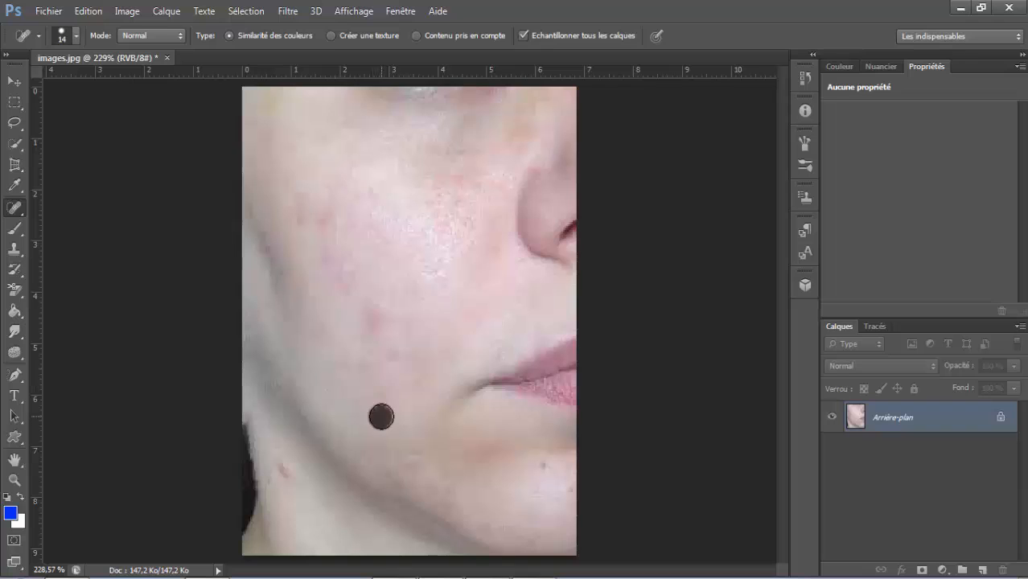
{"action": "left_click", "coordinate": [286, 474]}
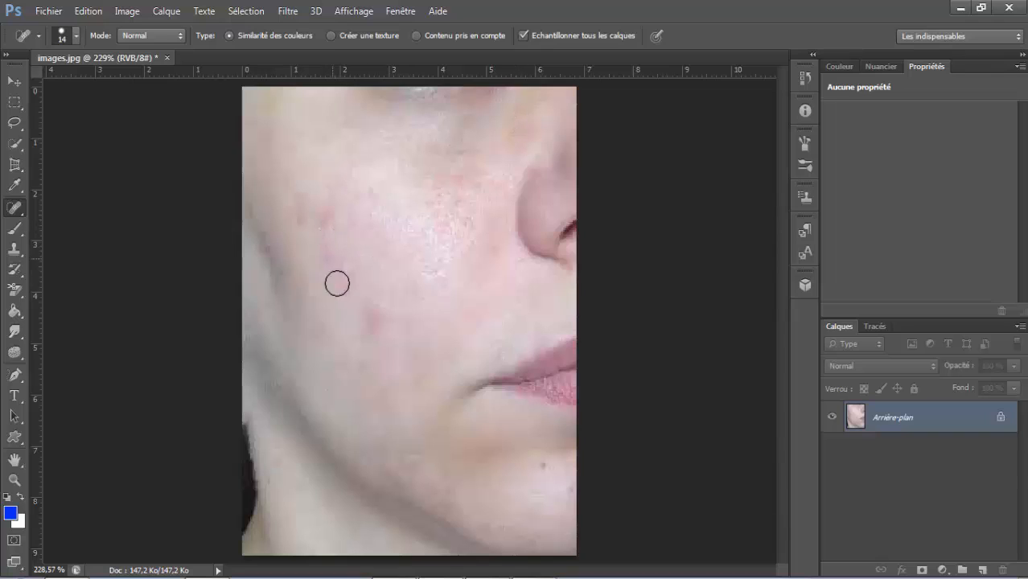
Retouch the remaining reddish marks on the upper, middle and lower cheek.
{"action": "left_click", "coordinate": [329, 216]}
{"action": "left_click", "coordinate": [379, 322]}
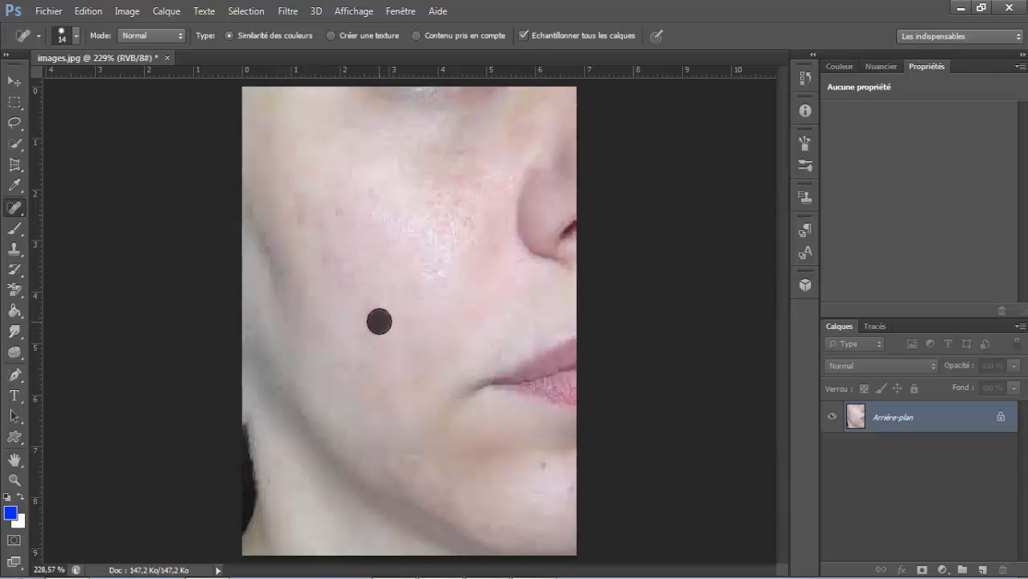
{"action": "left_click", "coordinate": [308, 274]}
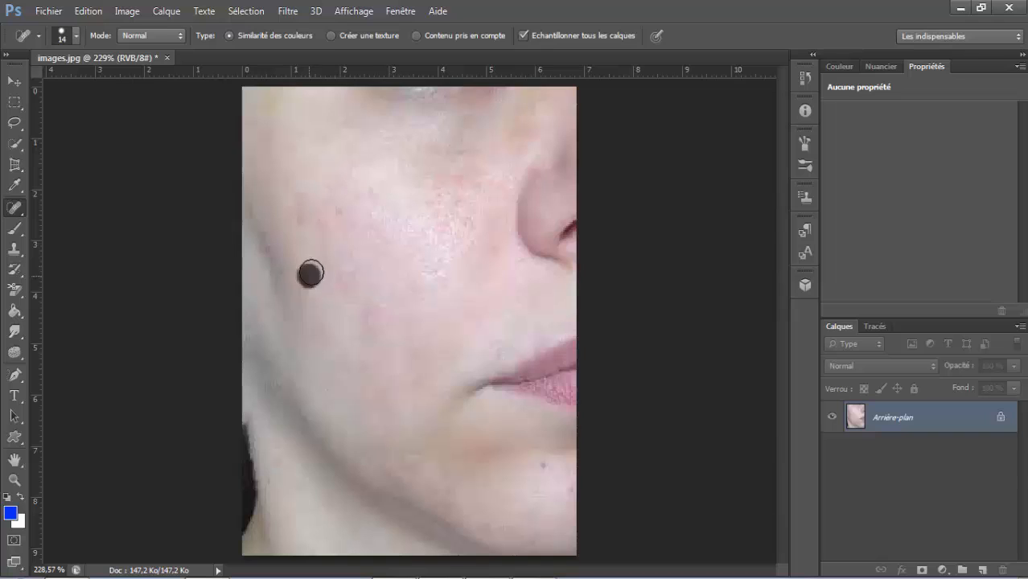
{"action": "left_click", "coordinate": [368, 368]}
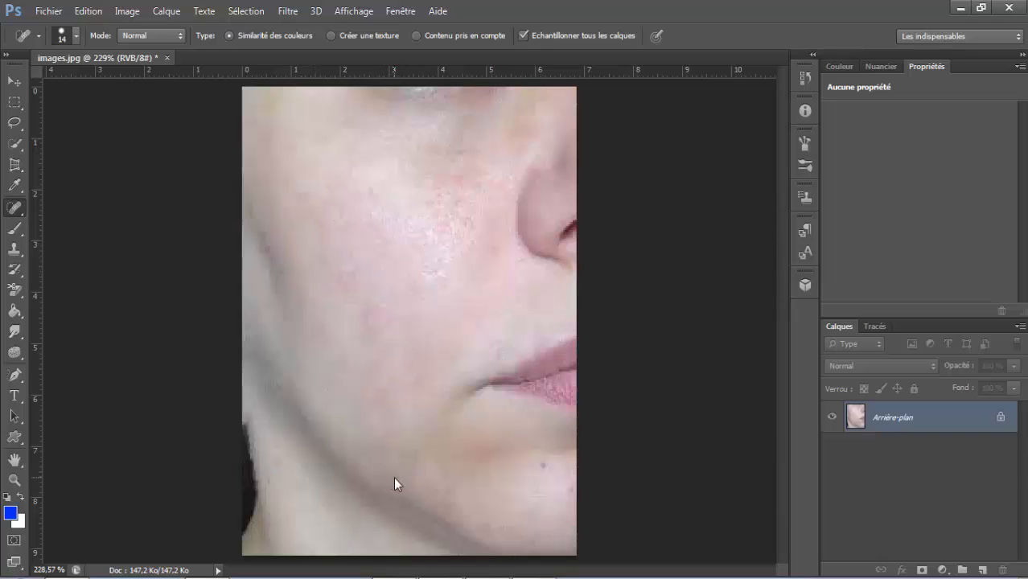
Heal the small spots on the chin and lower jaw, and retouch the skin under the eye.
{"action": "left_click", "coordinate": [544, 466]}
{"action": "left_click", "coordinate": [505, 526]}
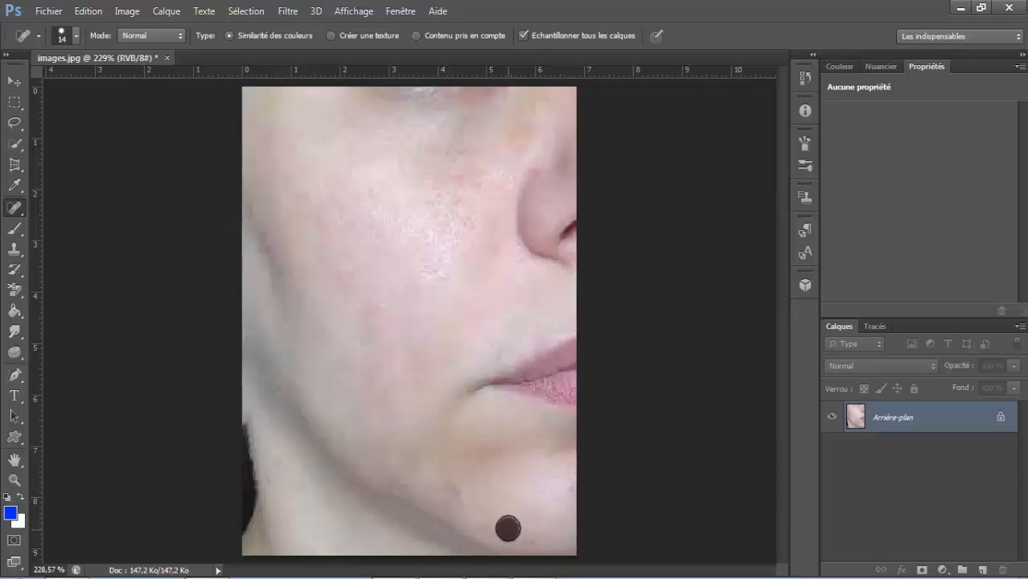
{"action": "left_click", "coordinate": [454, 491]}
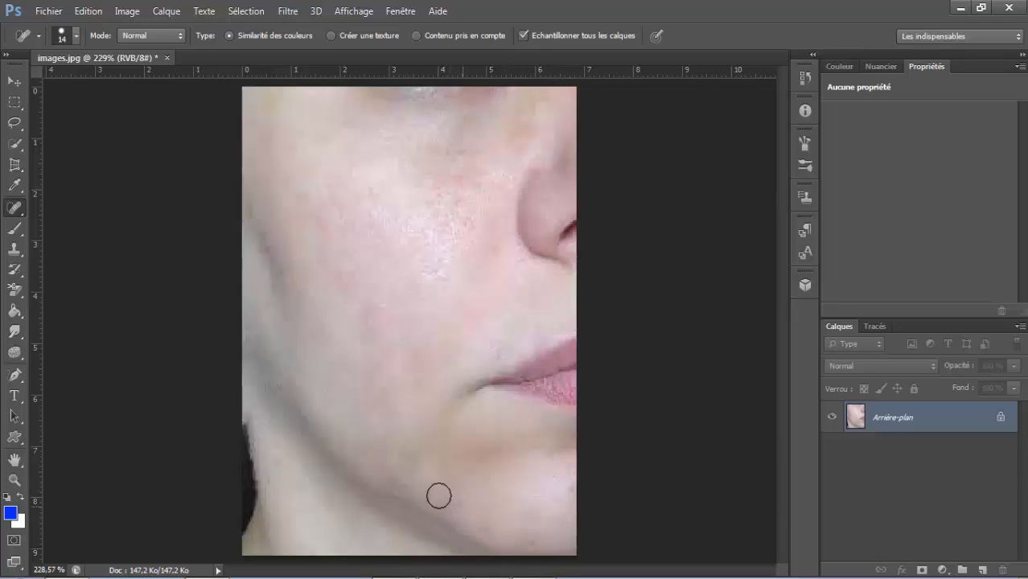
{"action": "left_click", "coordinate": [470, 136]}
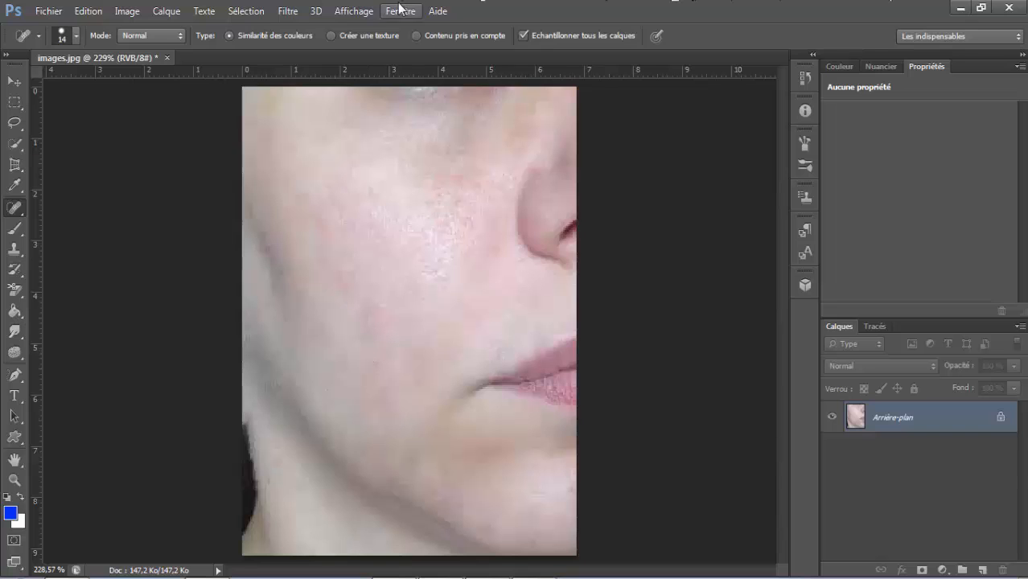
Save the retouched image in Nouveau dossier as a JPEG named correction, with maximum quality 12.
{"action": "left_click", "coordinate": [49, 13]}
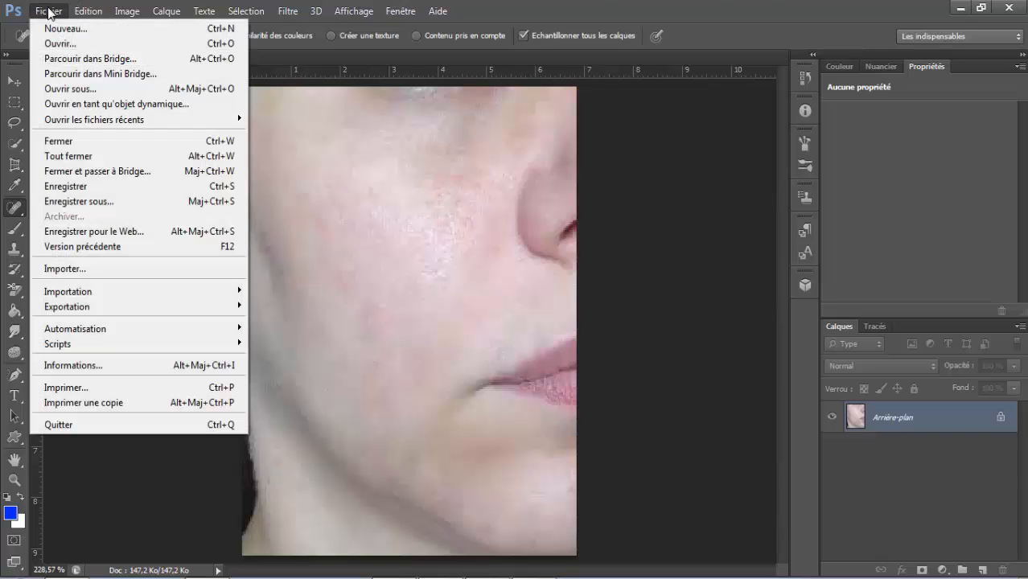
{"action": "left_click", "coordinate": [111, 204]}
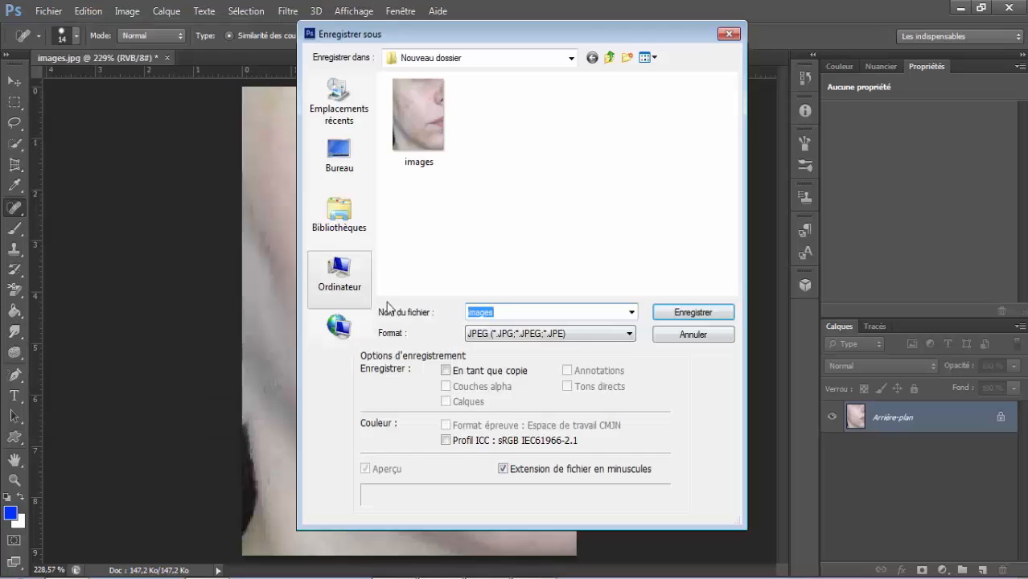
{"action": "type", "text": "correction"}
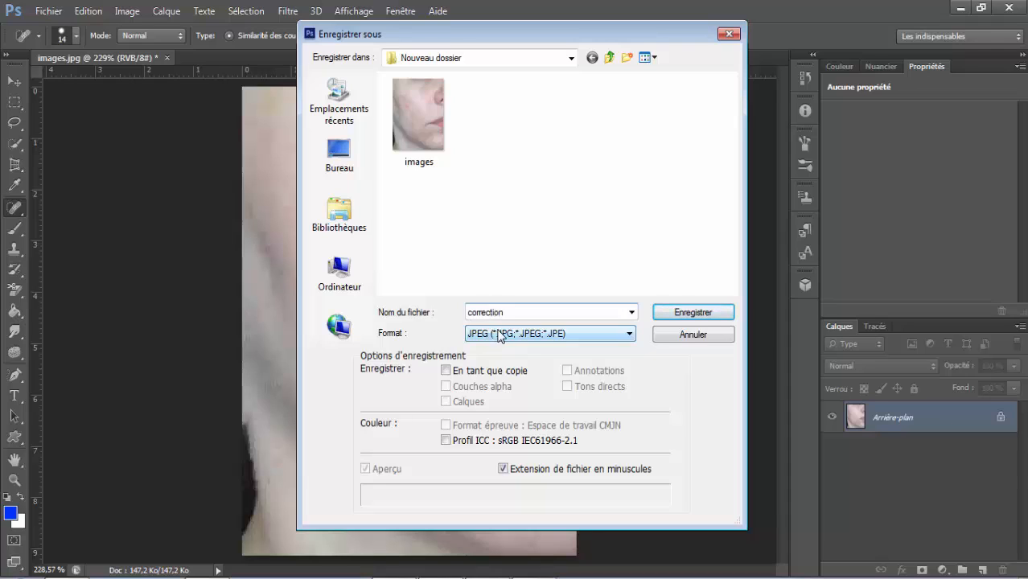
{"action": "left_click", "coordinate": [678, 316]}
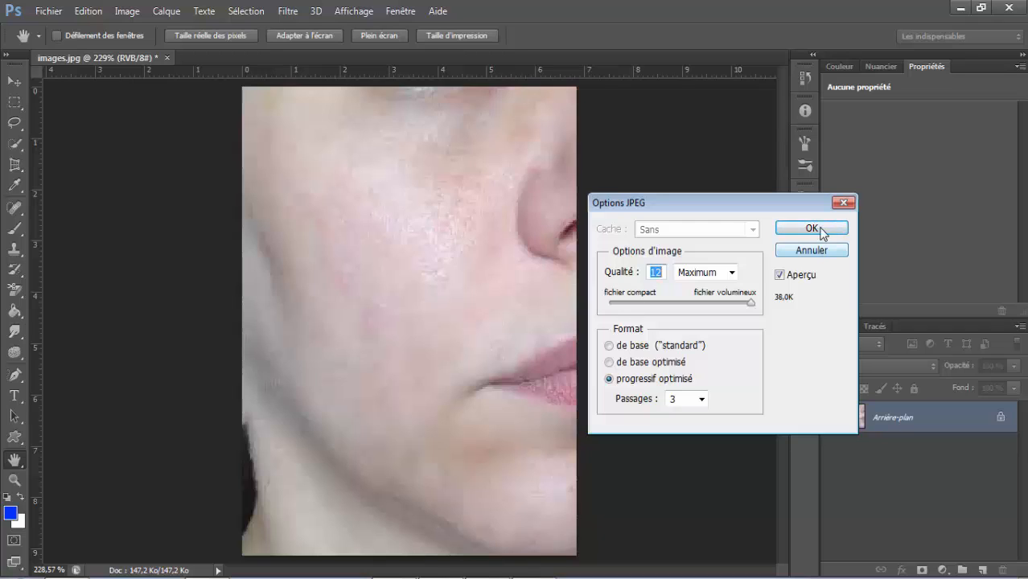
{"action": "left_click", "coordinate": [816, 227]}
{"action": "key", "text": "j"}
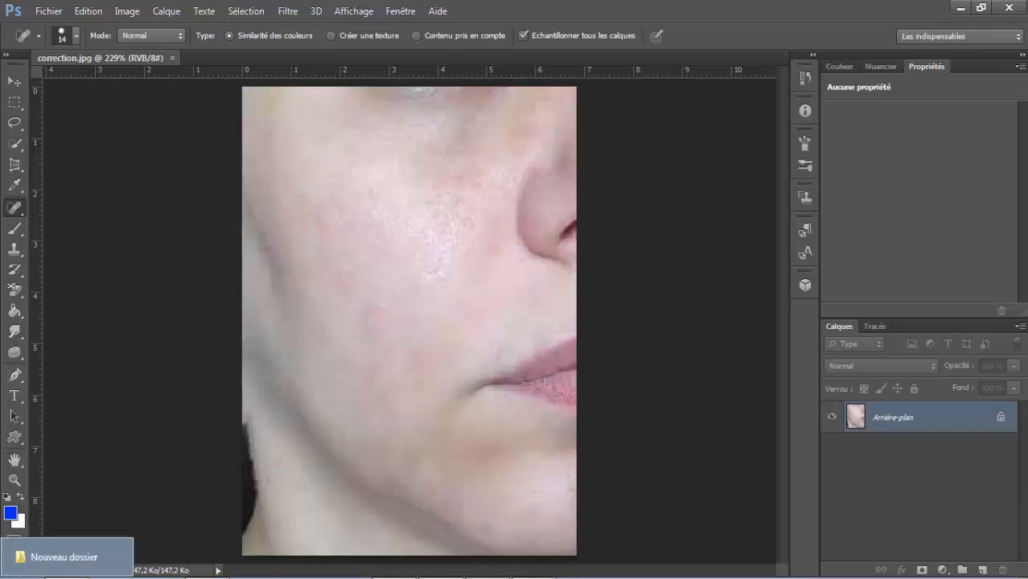
Switch to the Nouveau dossier folder window and compare the previews of the correction and images pictures.
{"action": "left_click", "coordinate": [65, 557]}
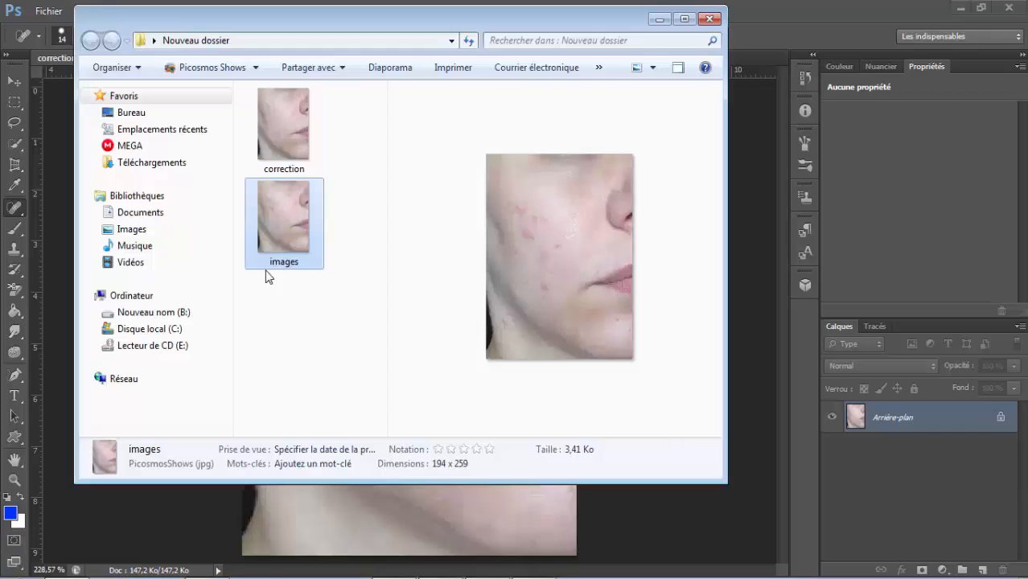
{"action": "left_click", "coordinate": [299, 114]}
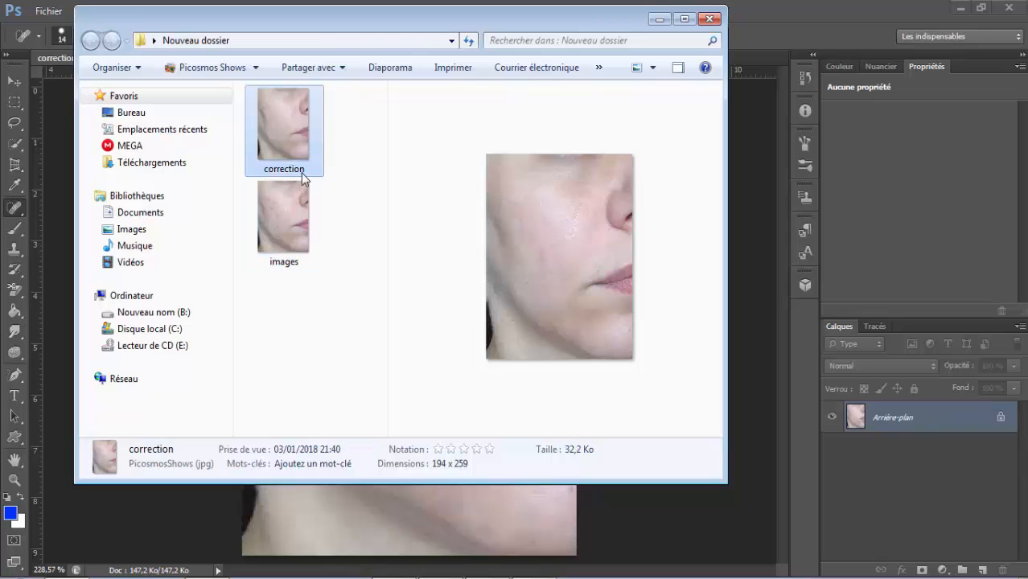
{"action": "left_click", "coordinate": [300, 217]}
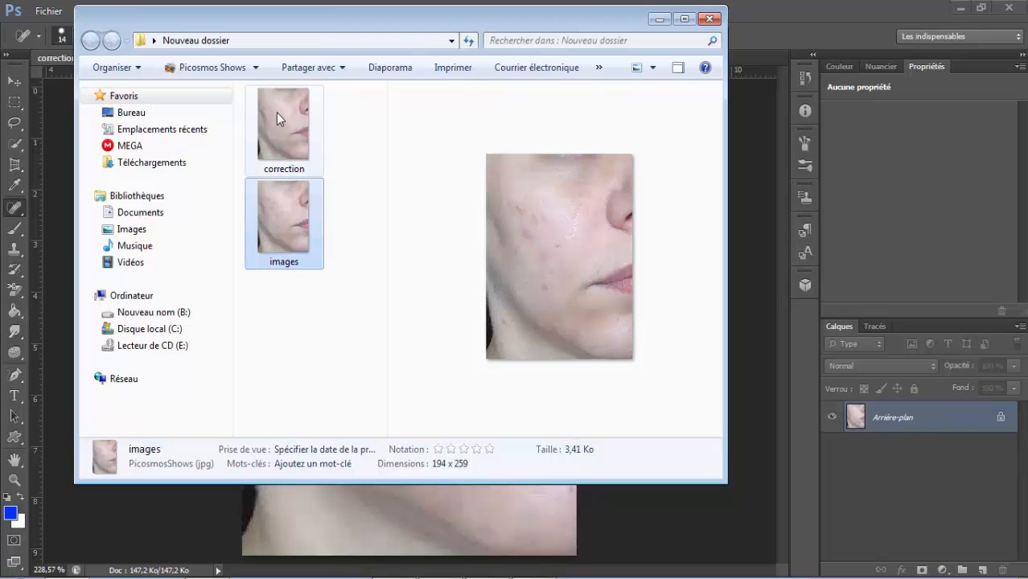
View the original images picture full screen, enlarged to 194%, and close the view to return to the folder.
{"action": "double_click", "coordinate": [281, 228]}
{"action": "left_click", "coordinate": [632, 547]}
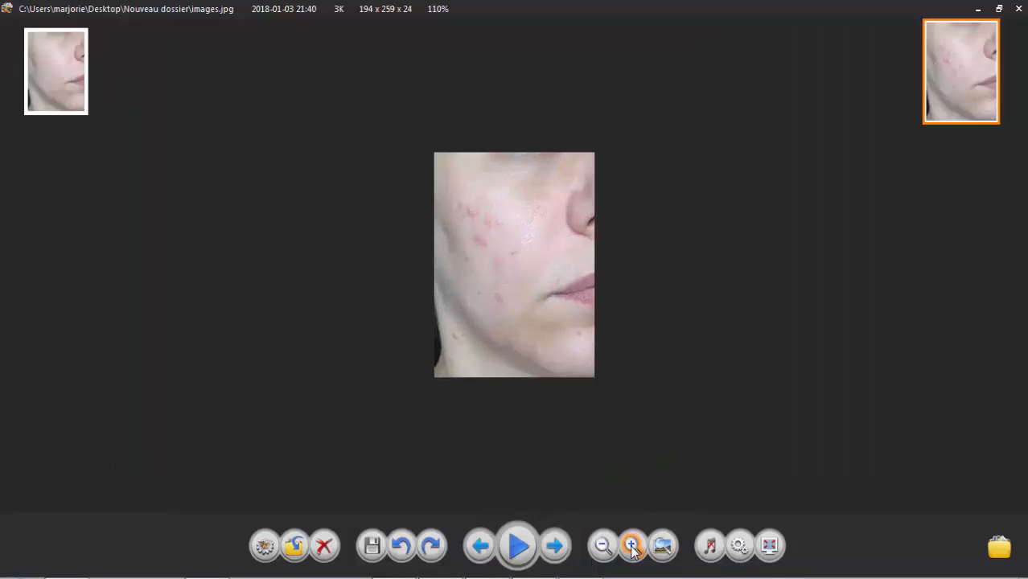
{"action": "left_click", "coordinate": [632, 547]}
{"action": "left_click", "coordinate": [632, 547]}
{"action": "left_click", "coordinate": [632, 547]}
{"action": "left_click", "coordinate": [631, 547]}
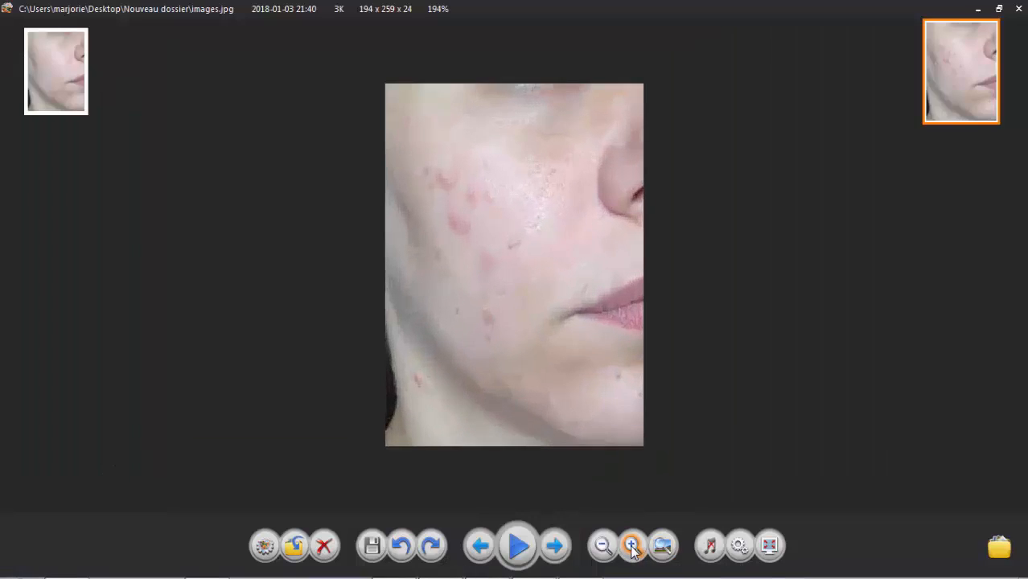
{"action": "key", "text": "Escape"}
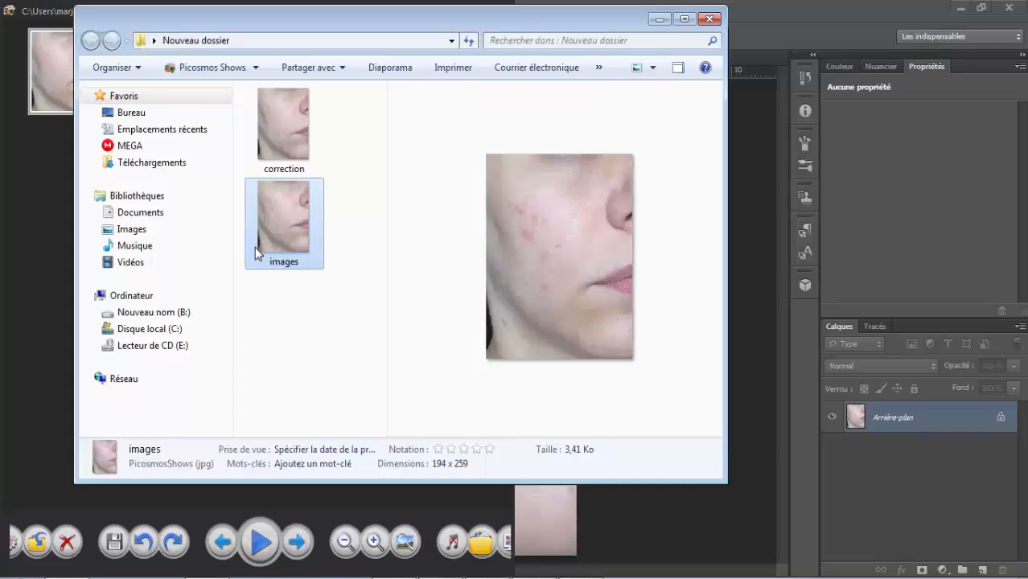
View the correction picture full screen, enlarged to 345%, to examine the retouched skin.
{"action": "double_click", "coordinate": [281, 147]}
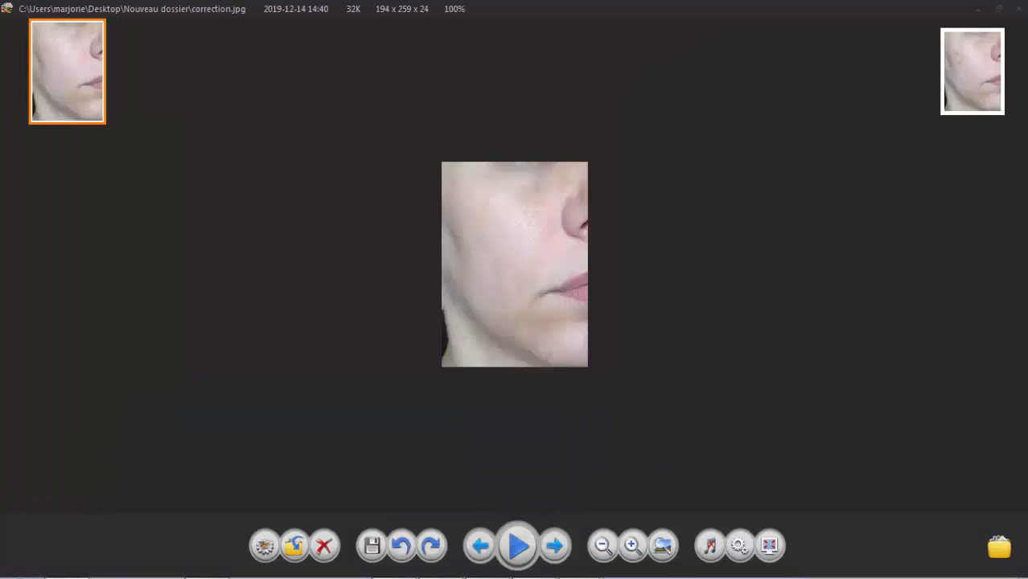
{"action": "left_click", "coordinate": [632, 546]}
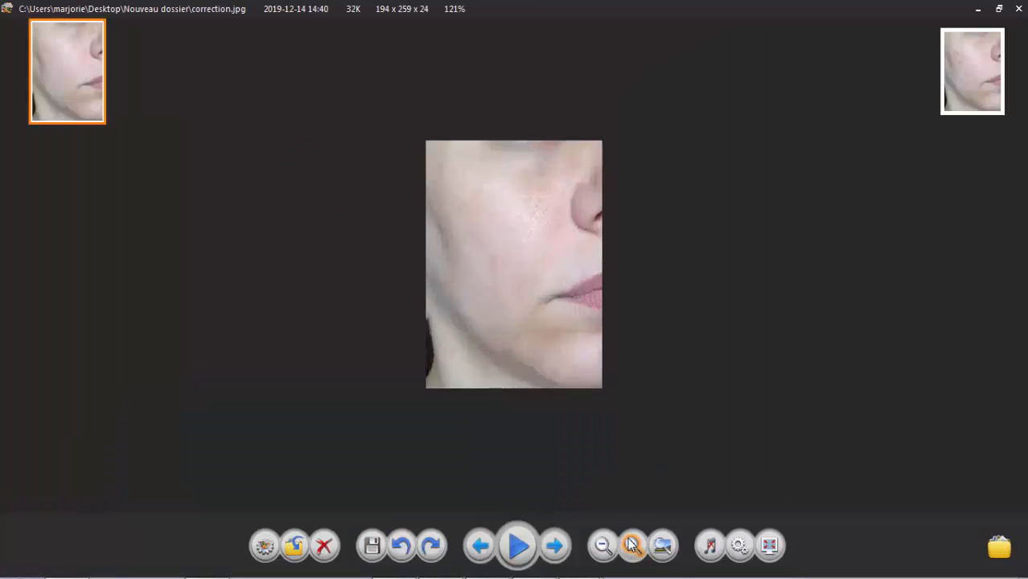
{"action": "left_click", "coordinate": [632, 546]}
{"action": "left_click", "coordinate": [632, 545]}
{"action": "left_click", "coordinate": [632, 545]}
{"action": "left_click", "coordinate": [632, 546]}
{"action": "left_click", "coordinate": [632, 545]}
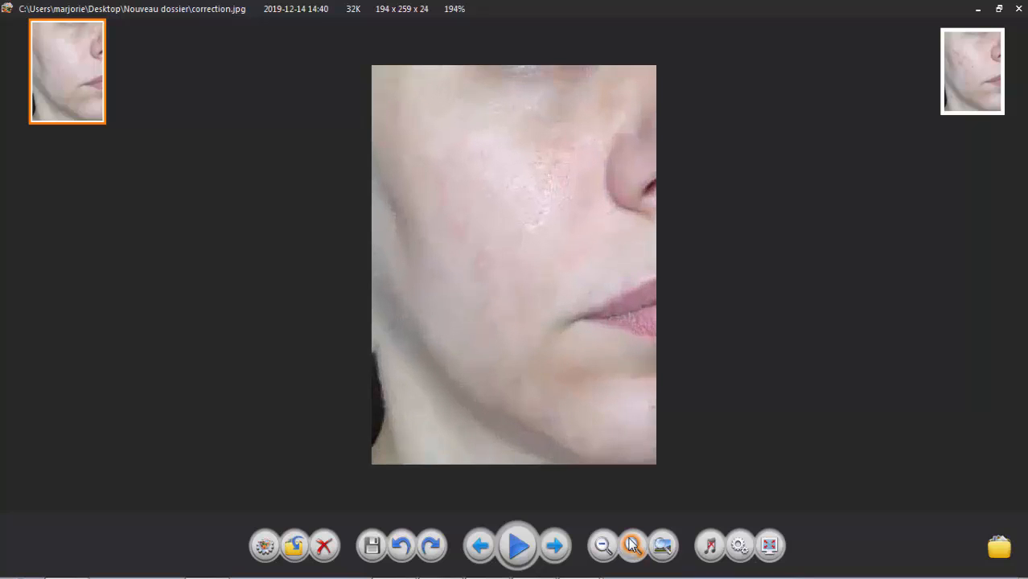
{"action": "left_click", "coordinate": [632, 546]}
{"action": "left_click", "coordinate": [632, 546]}
{"action": "left_click", "coordinate": [632, 545]}
{"action": "left_click", "coordinate": [632, 545]}
{"action": "left_click", "coordinate": [632, 545]}
{"action": "left_click", "coordinate": [631, 545]}
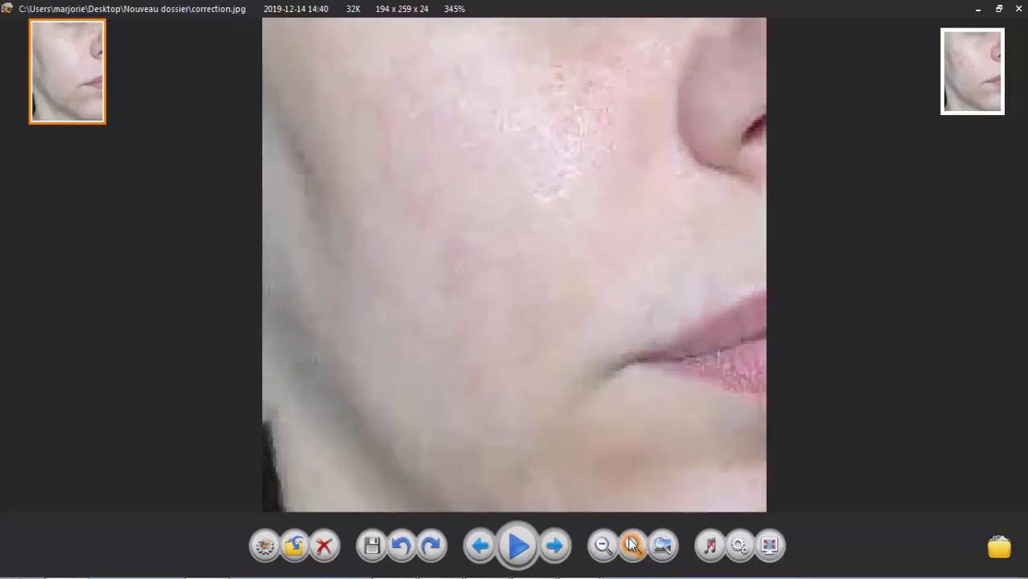
Switch the viewer to the original images picture and enlarge it to 194% for comparison.
{"action": "left_click", "coordinate": [975, 91]}
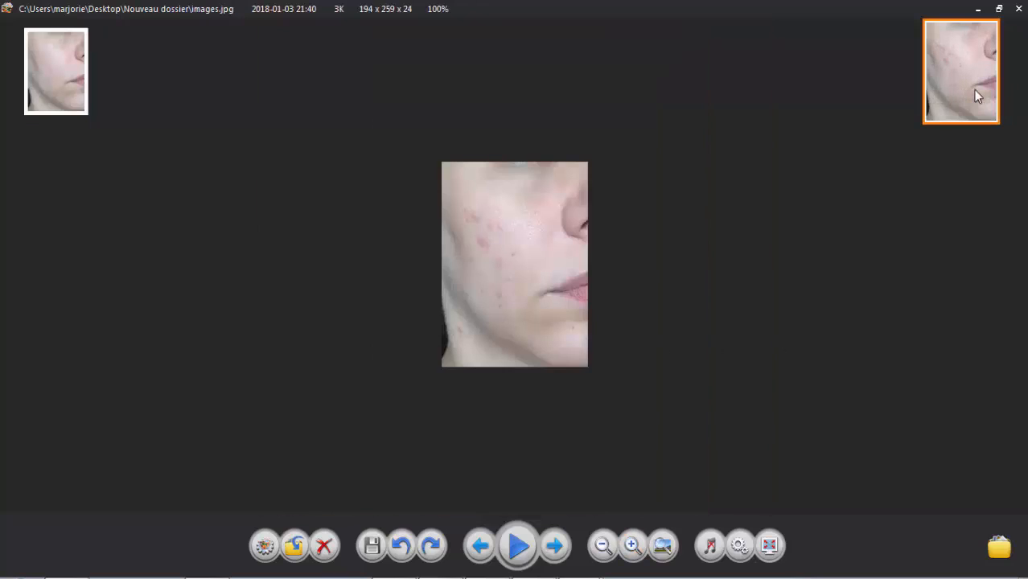
{"action": "left_click", "coordinate": [633, 546]}
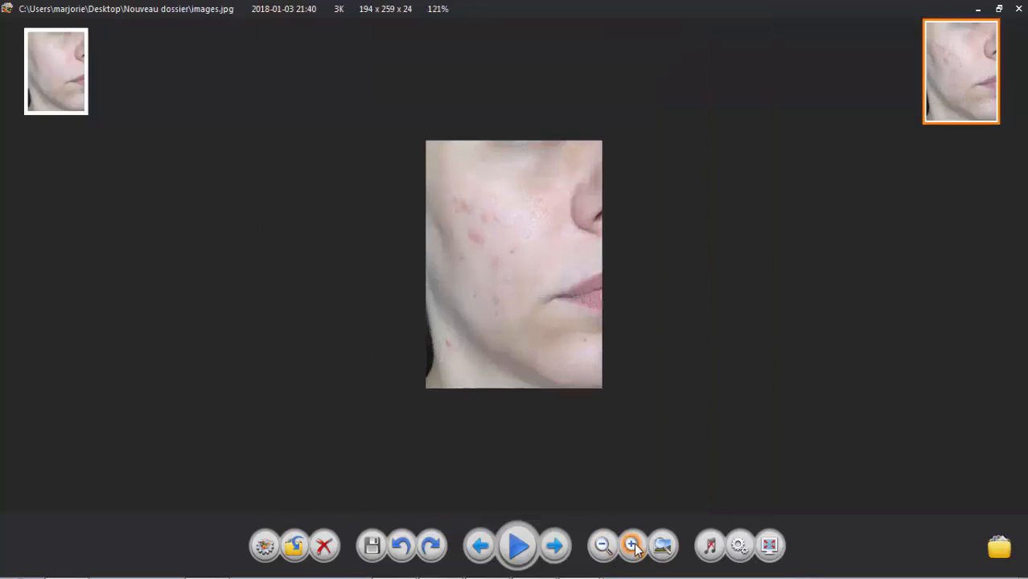
{"action": "left_click", "coordinate": [633, 546]}
{"action": "left_click", "coordinate": [633, 545]}
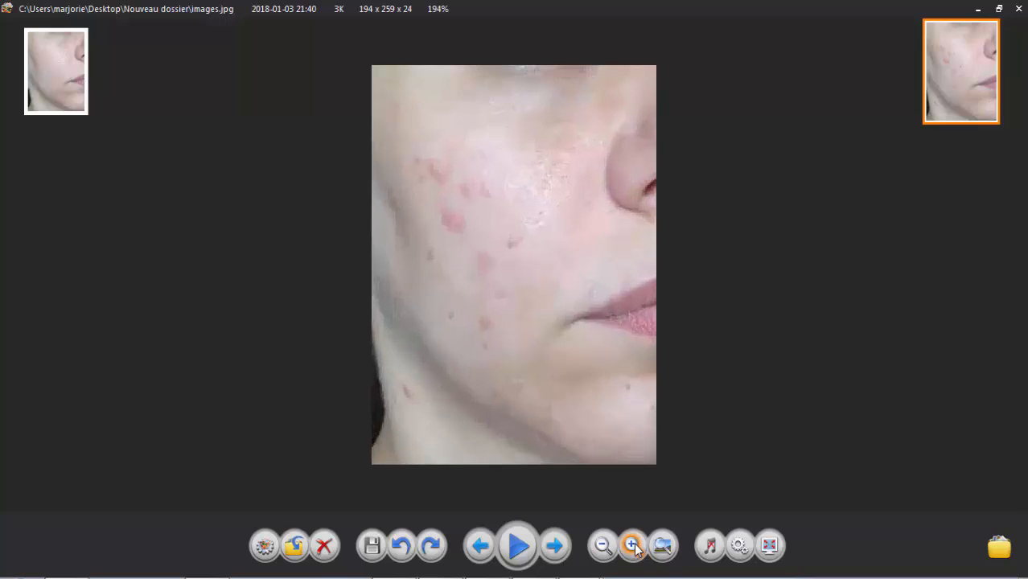
{"action": "left_click", "coordinate": [634, 545]}
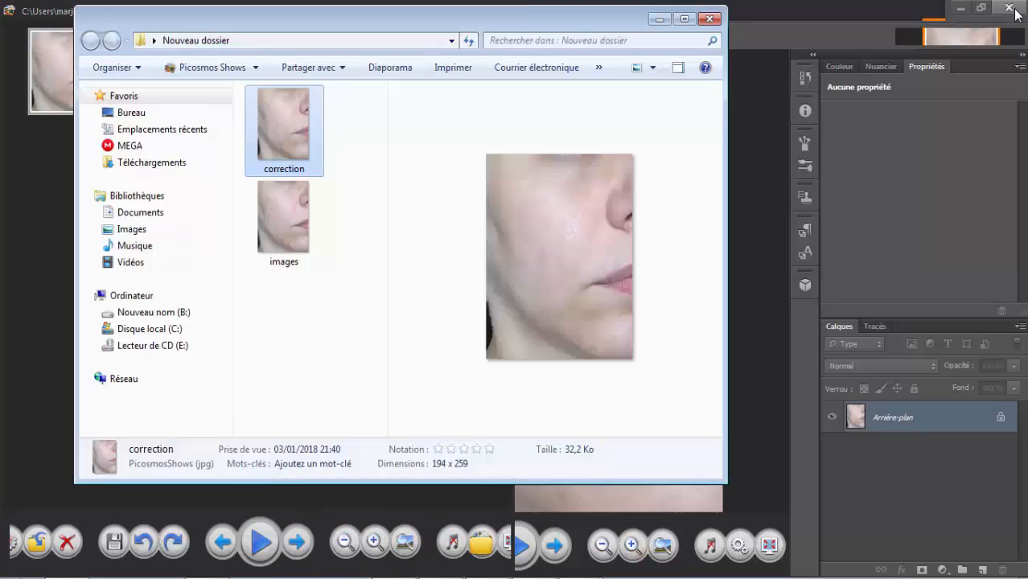
Close the picture viewers and the Nouveau dossier window to return to the photo in Photoshop.
{"action": "left_click", "coordinate": [1016, 8]}
{"action": "left_click", "coordinate": [709, 18]}
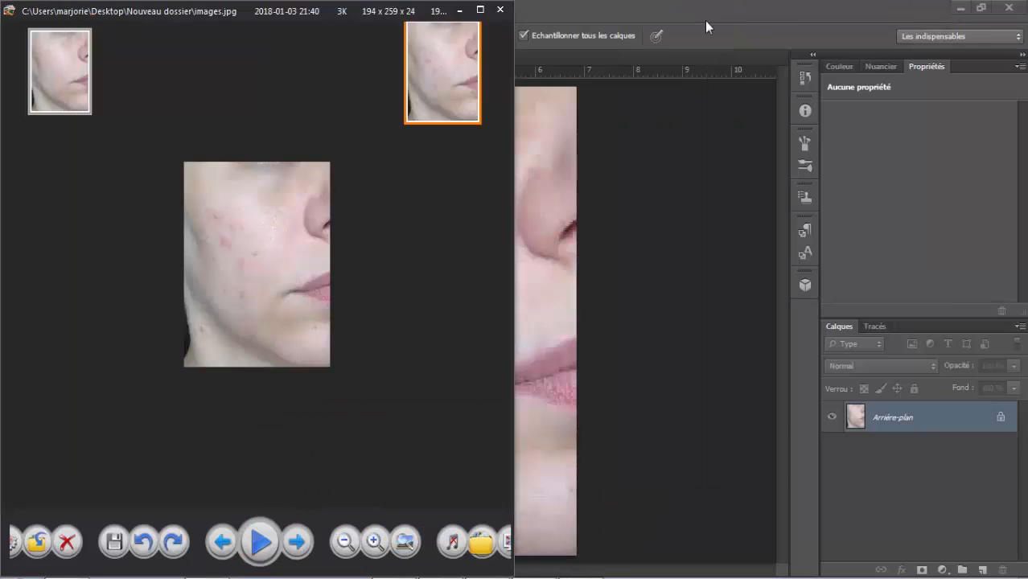
{"action": "left_click", "coordinate": [499, 10]}
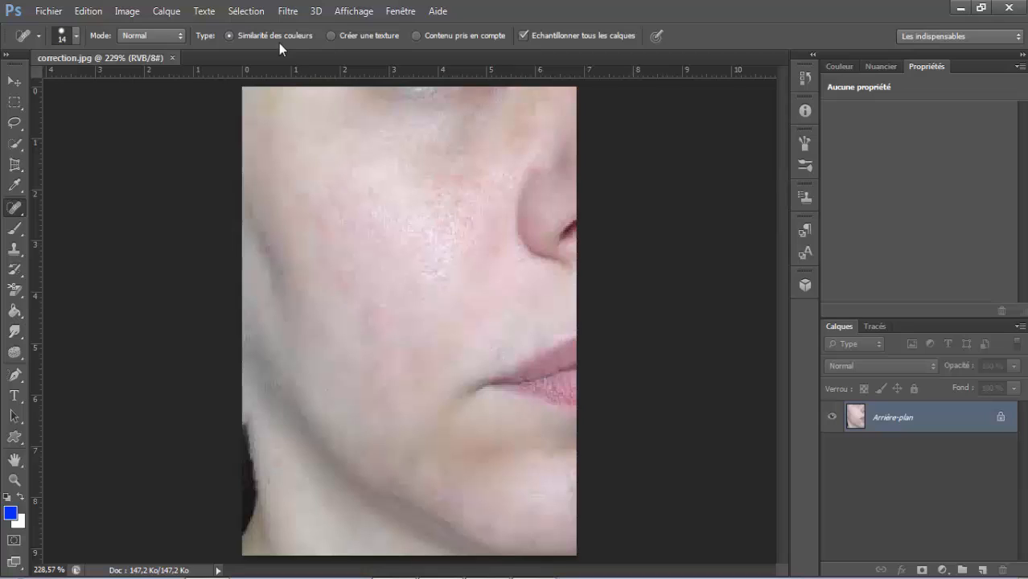
Set the Spot Healing Brush type to Créer une texture and revert the photo to its opening images.jpg history state.
{"action": "left_click", "coordinate": [331, 37]}
{"action": "left_click", "coordinate": [806, 78]}
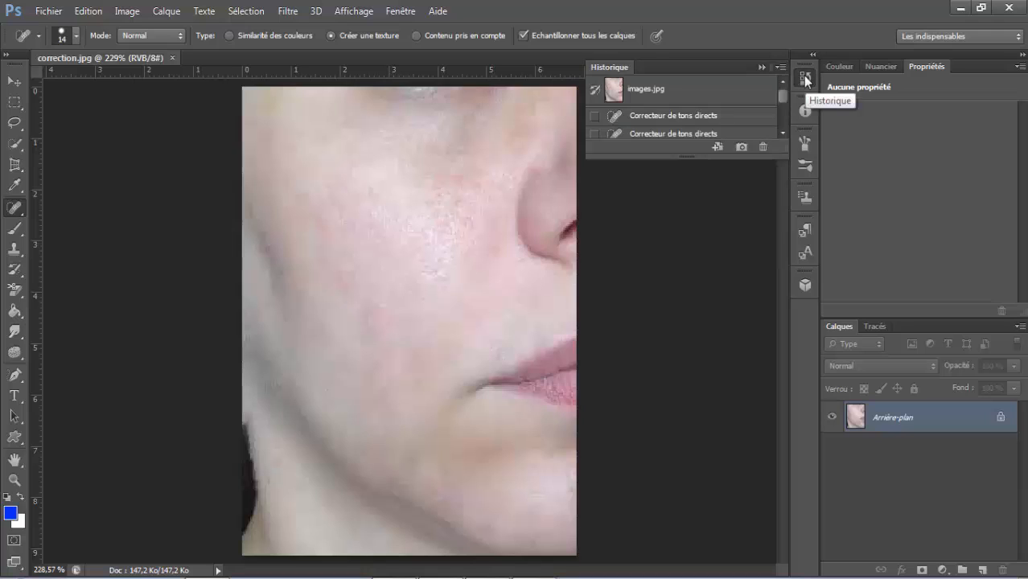
{"action": "left_click", "coordinate": [694, 94]}
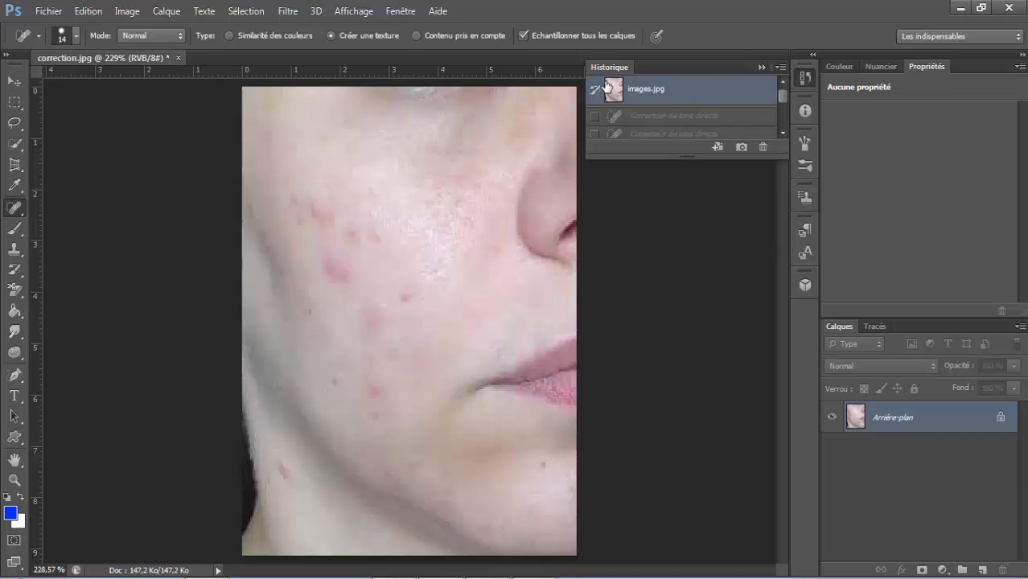
{"action": "left_click", "coordinate": [761, 68]}
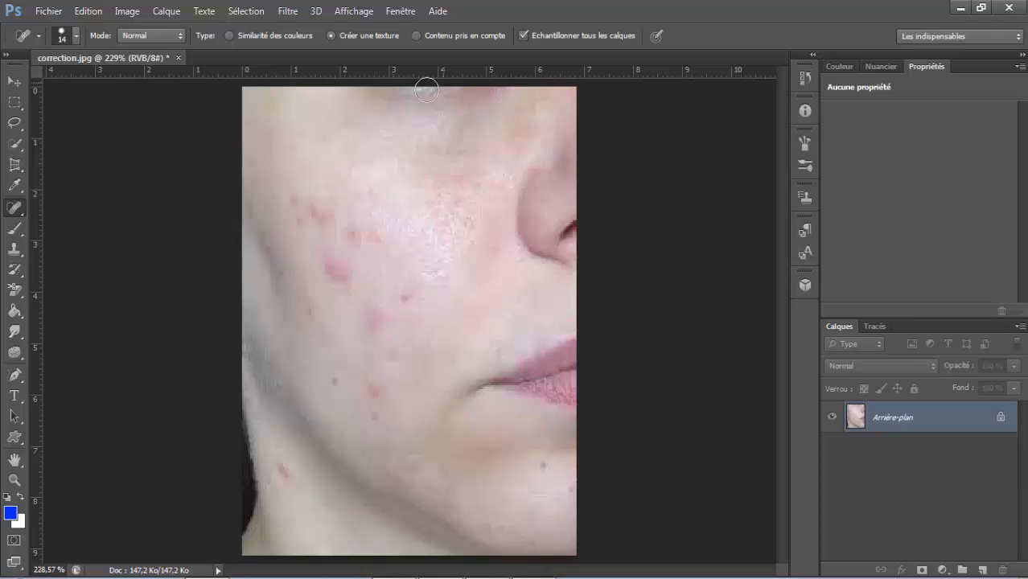
Heal the reddish marks on the upper and middle cheek using the Créer une texture type.
{"action": "left_click", "coordinate": [338, 267]}
{"action": "left_click", "coordinate": [287, 196]}
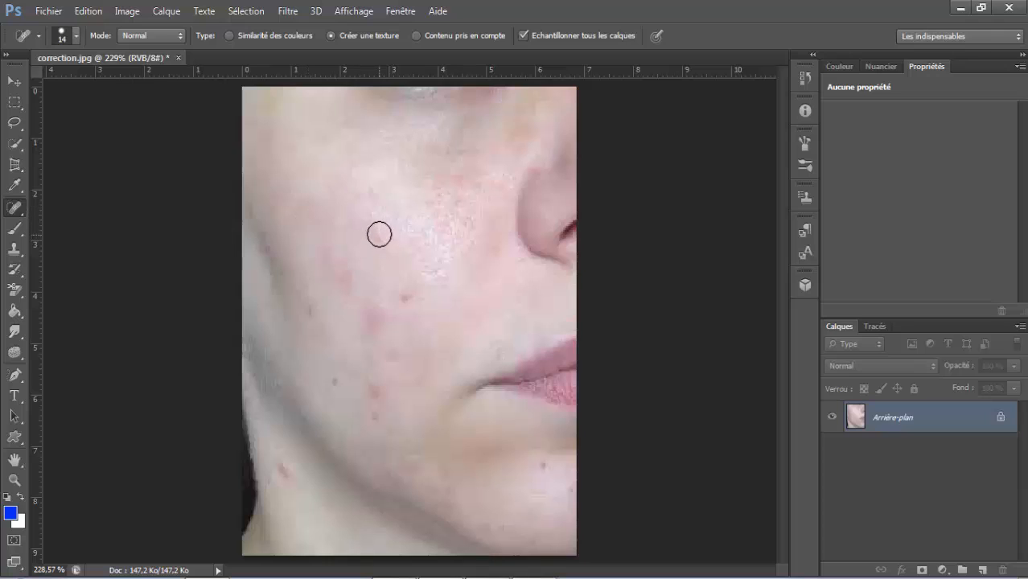
{"action": "left_click", "coordinate": [395, 296]}
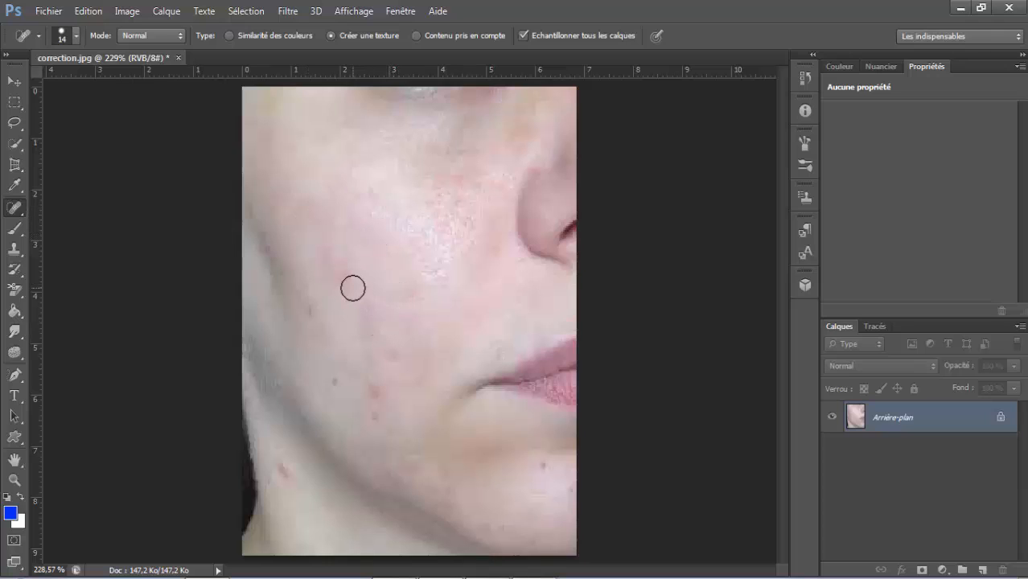
Heal the small spots on the lower cheek, neck and chin, and touch up the upper cheek below the eye.
{"action": "left_click_drag", "start_coordinate": [330, 385], "coordinate": [333, 383]}
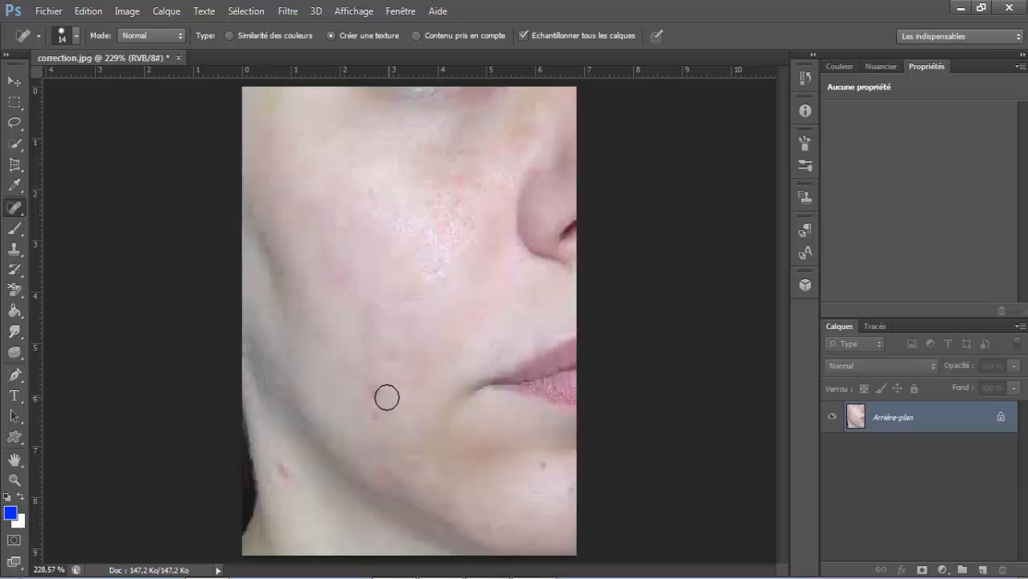
{"action": "left_click", "coordinate": [373, 384]}
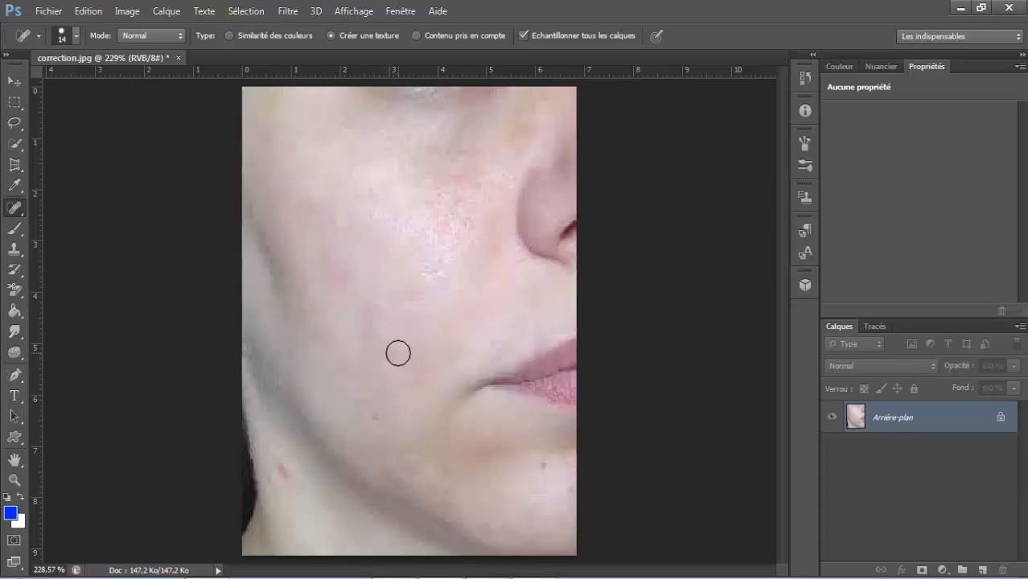
{"action": "left_click", "coordinate": [374, 415]}
{"action": "left_click", "coordinate": [279, 471]}
{"action": "left_click", "coordinate": [546, 466]}
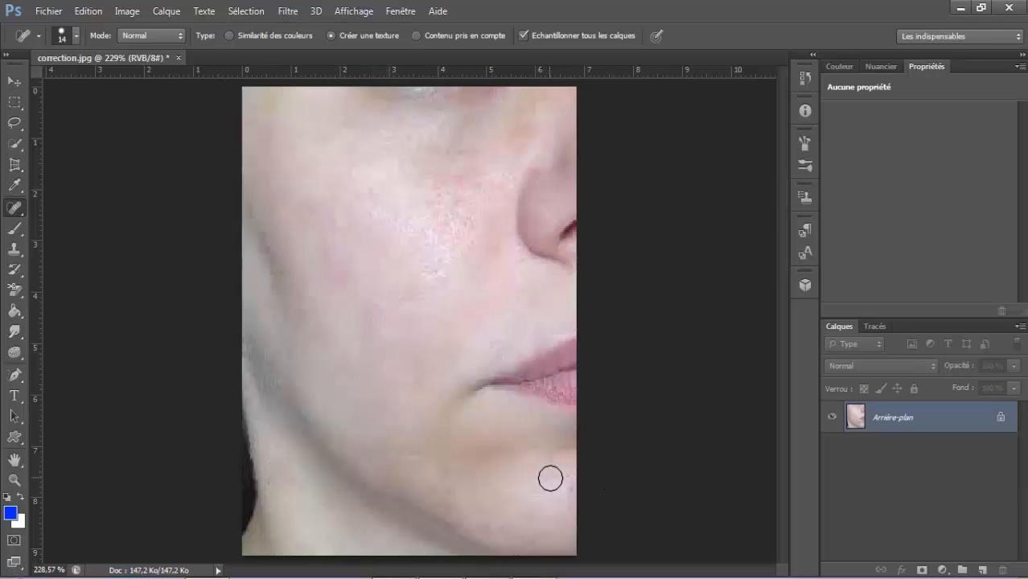
{"action": "left_click", "coordinate": [380, 190]}
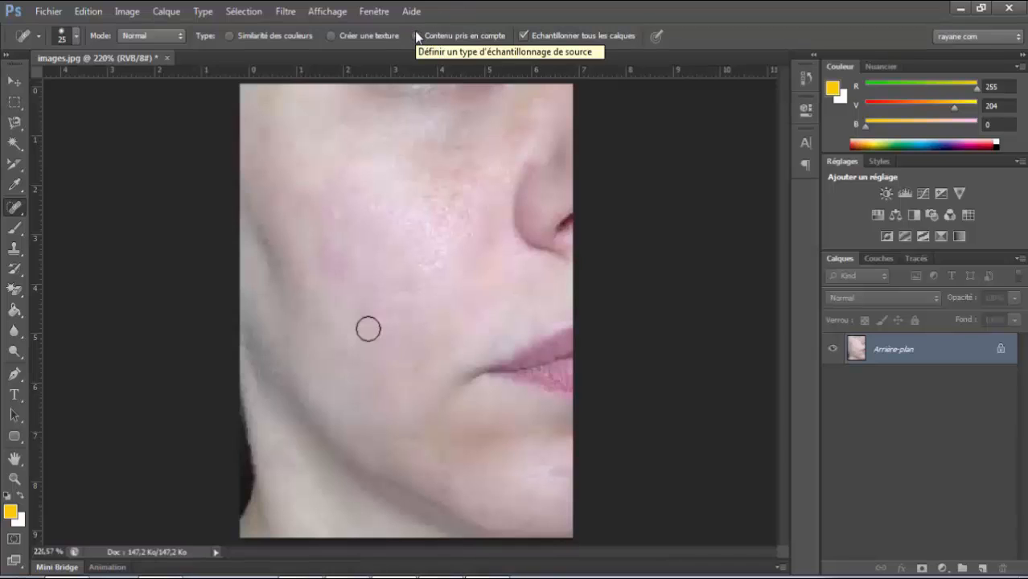
Set the Spot Healing Brush type to Contenu pris en compte and revert images.jpg to its opening history state.
{"action": "left_click", "coordinate": [417, 36]}
{"action": "left_click", "coordinate": [804, 78]}
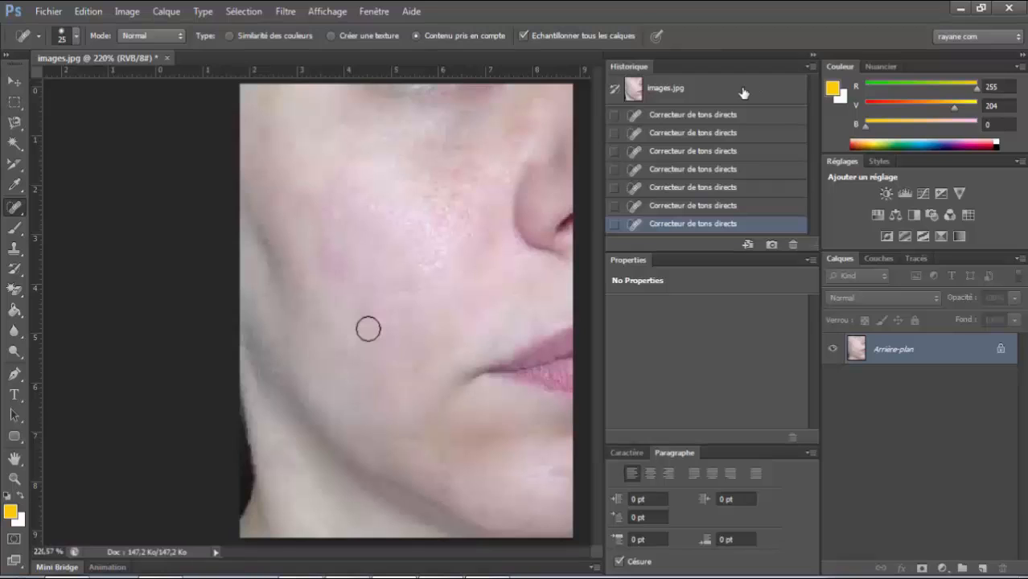
{"action": "left_click", "coordinate": [743, 92]}
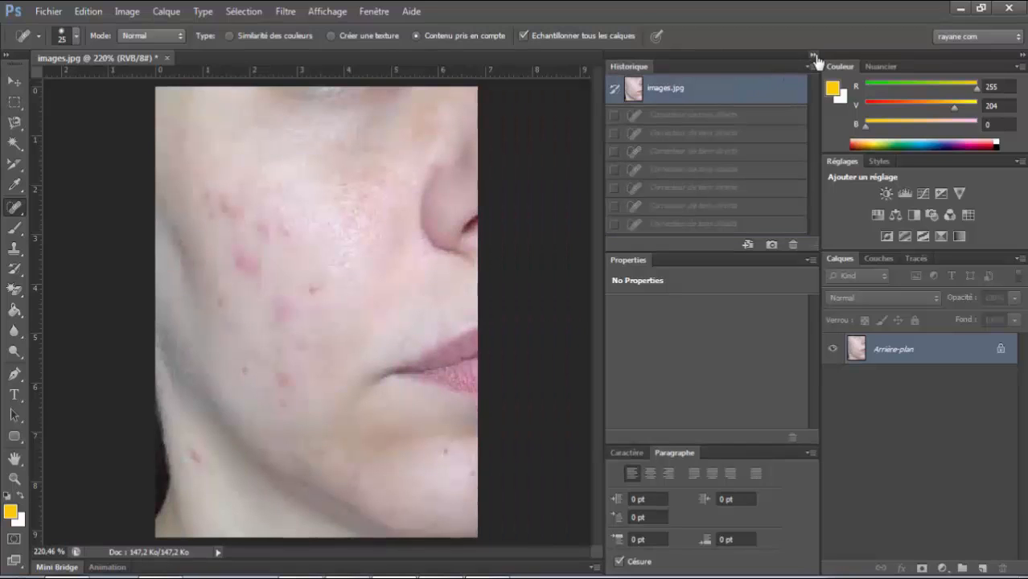
{"action": "left_click", "coordinate": [814, 56]}
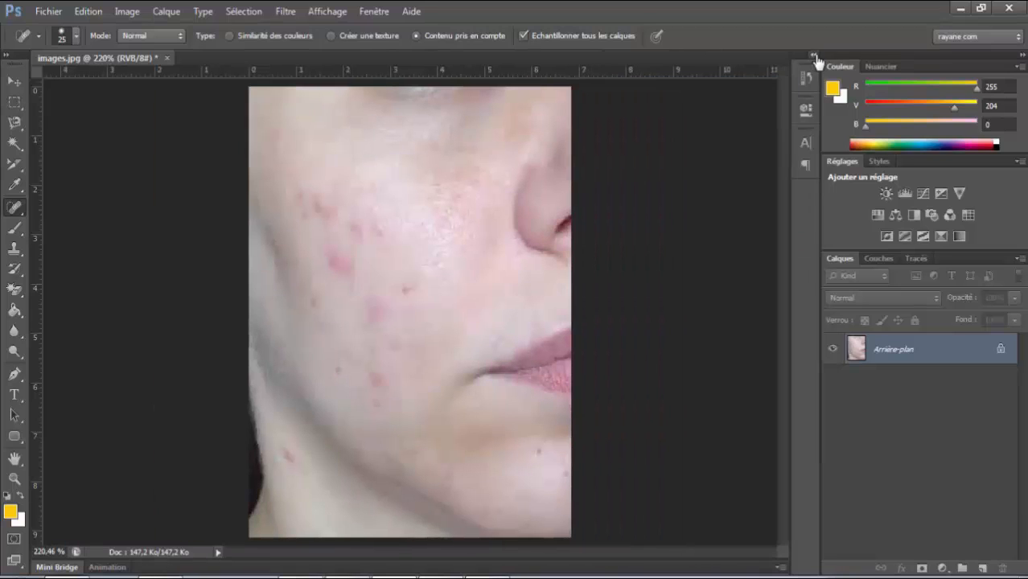
Heal the reddish marks on the upper and middle cheek using the Contenu pris en compte type.
{"action": "left_click_drag", "start_coordinate": [334, 235], "coordinate": [339, 257]}
{"action": "left_click", "coordinate": [305, 213]}
{"action": "left_click", "coordinate": [314, 190]}
{"action": "left_click", "coordinate": [376, 224]}
{"action": "left_click", "coordinate": [377, 190]}
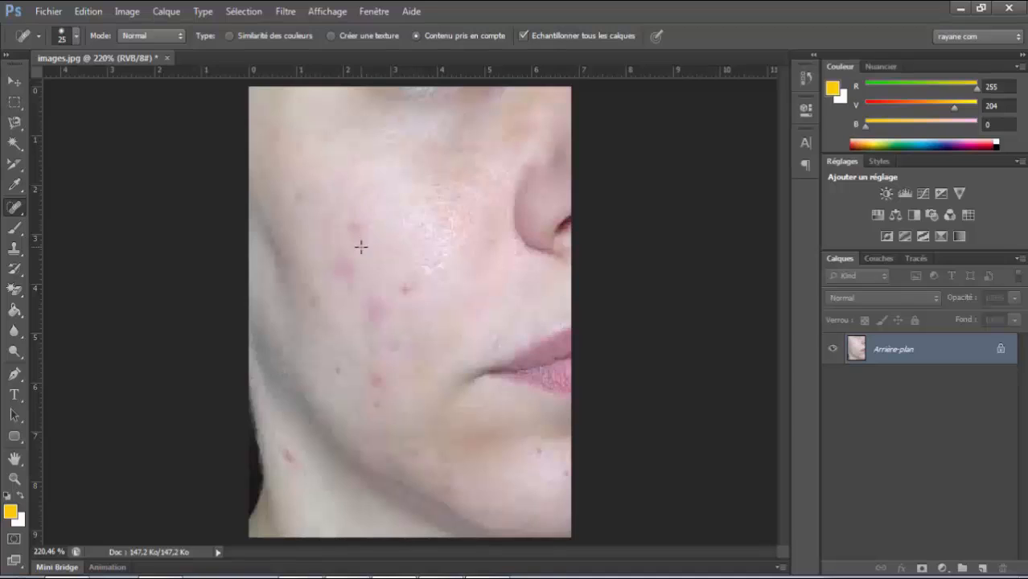
{"action": "left_click", "coordinate": [356, 229]}
{"action": "left_click", "coordinate": [350, 269]}
{"action": "left_click", "coordinate": [406, 291]}
Heal the spots on the lower cheek and neck, and the pinkish mark in the middle of the cheek.
{"action": "left_click", "coordinate": [375, 375]}
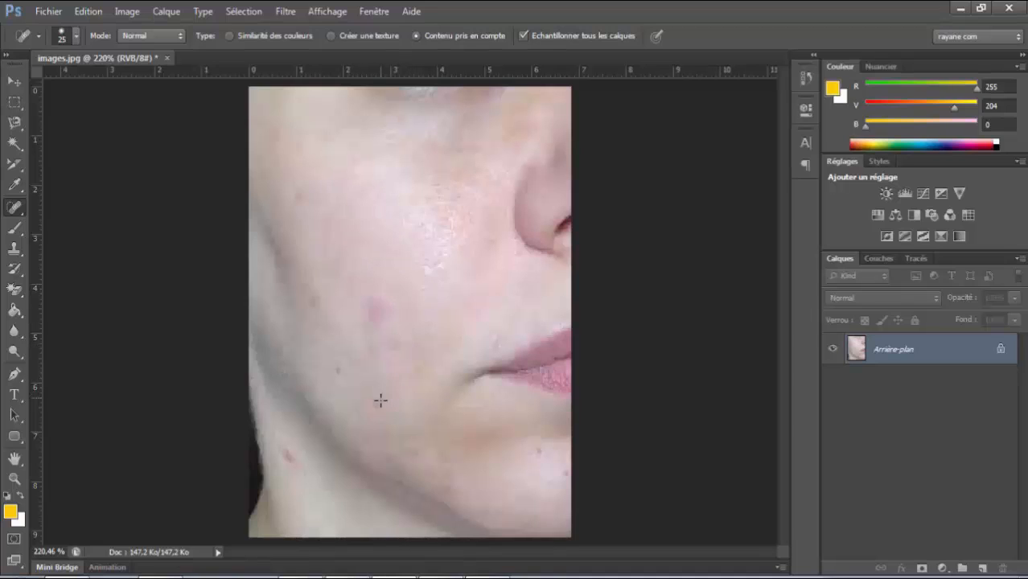
{"action": "left_click", "coordinate": [373, 402]}
{"action": "left_click", "coordinate": [343, 369]}
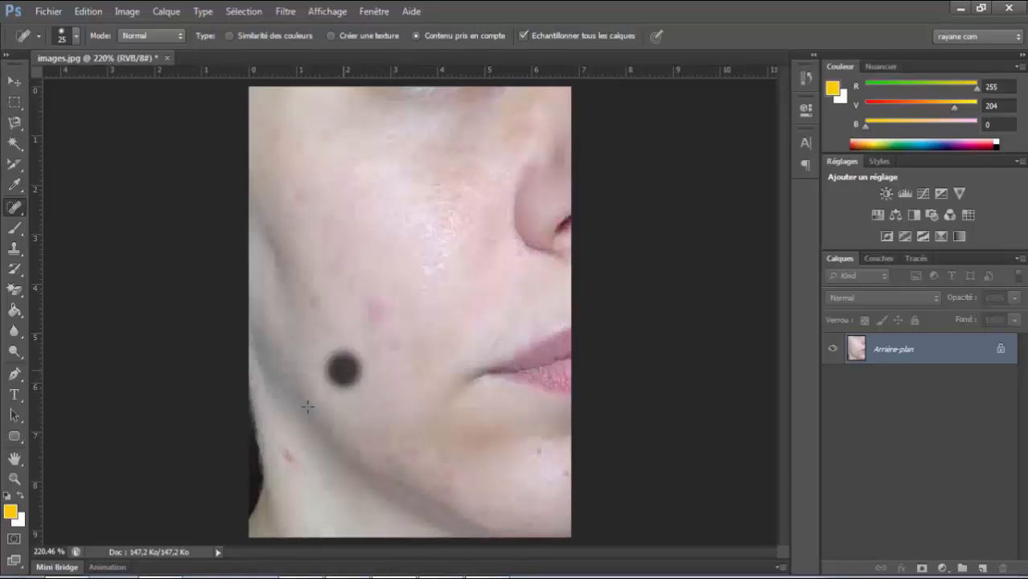
{"action": "left_click", "coordinate": [290, 455]}
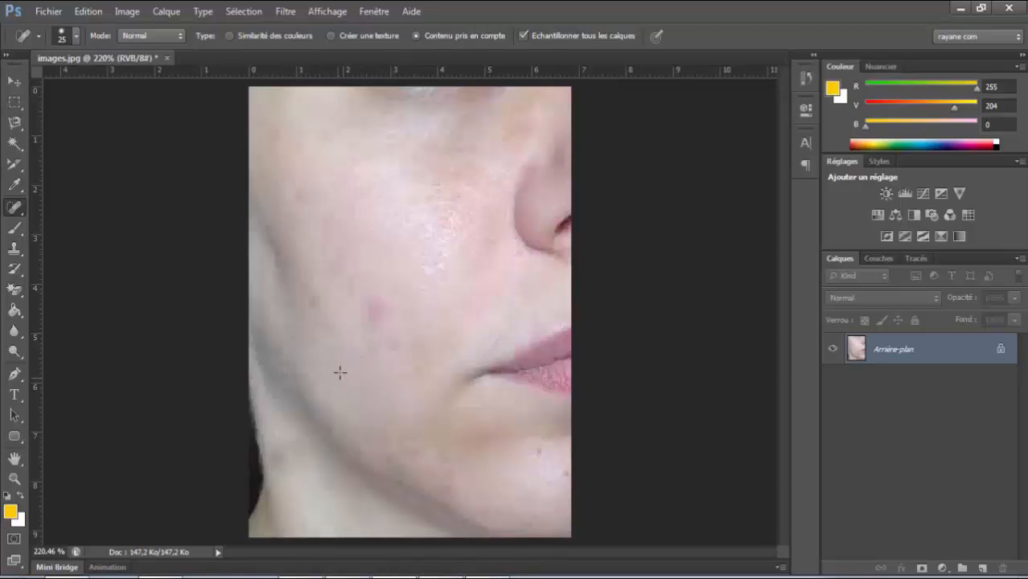
{"action": "left_click", "coordinate": [378, 300]}
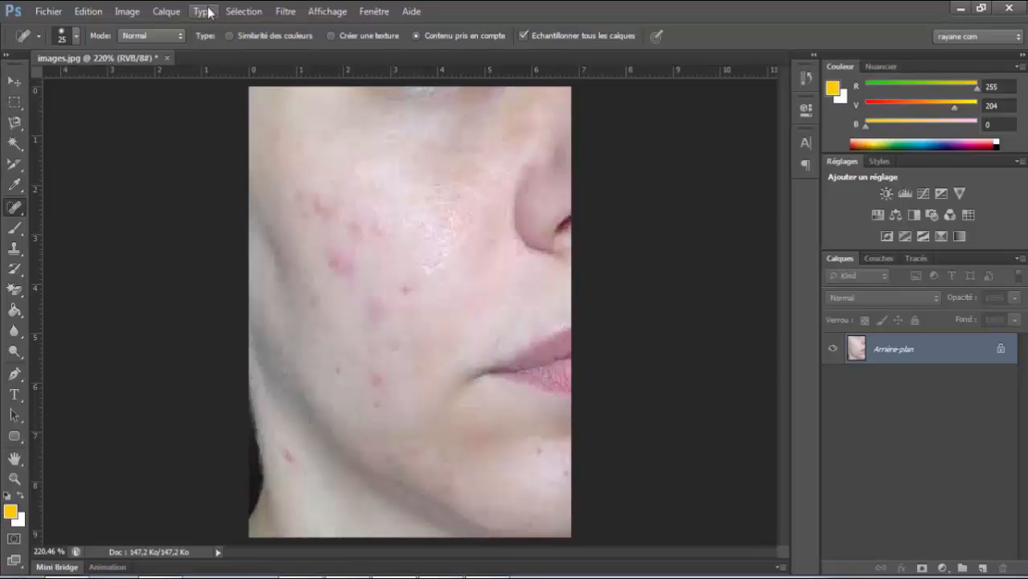
Retouch the reddish upper-cheek marks with the healing mode set to Produit, and return the mode to Normal.
{"action": "left_click", "coordinate": [180, 38]}
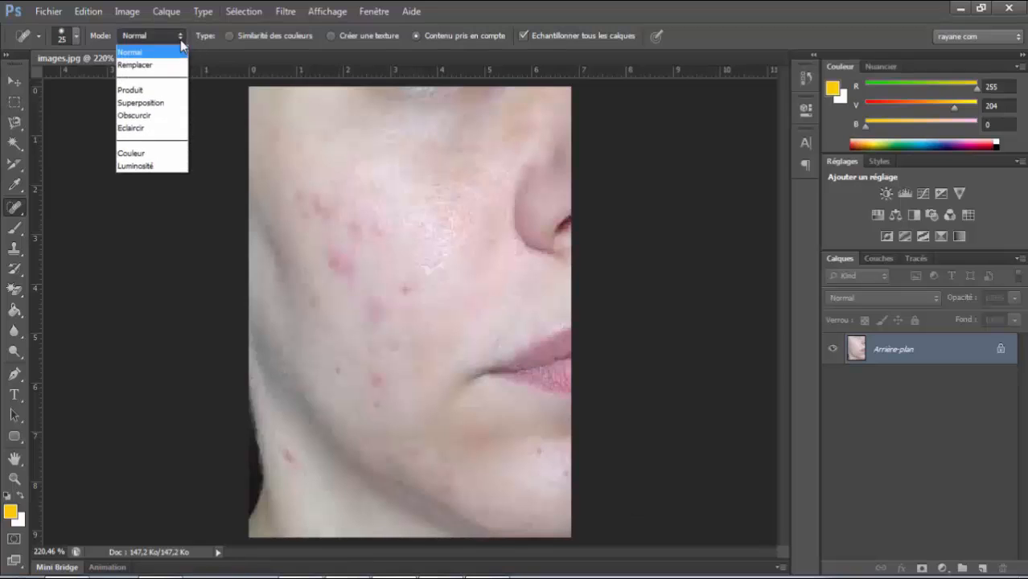
{"action": "left_click", "coordinate": [165, 91]}
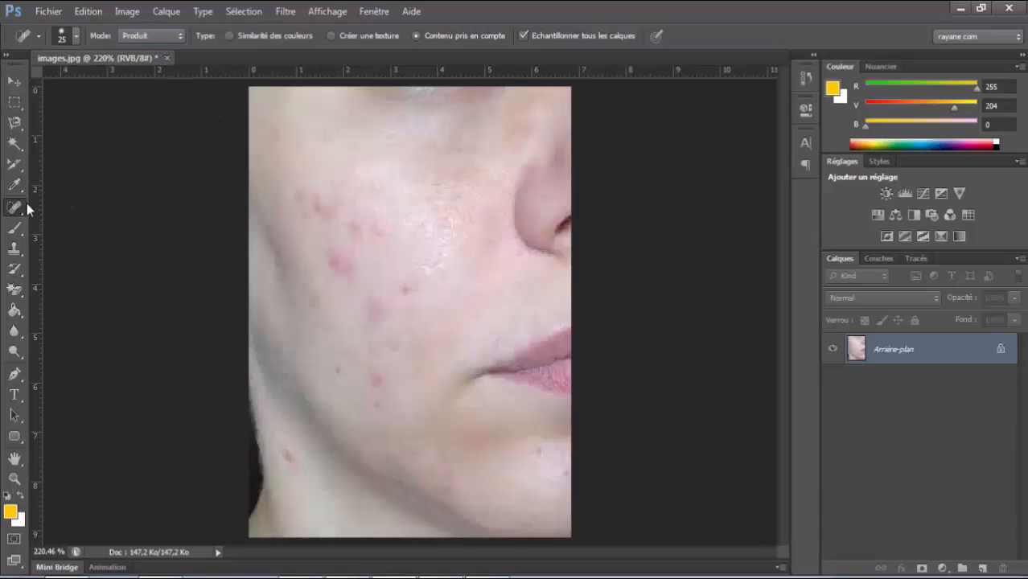
{"action": "left_click", "coordinate": [339, 261]}
{"action": "left_click", "coordinate": [331, 214]}
{"action": "scroll", "coordinate": [180, 36], "scroll_direction": "down", "scroll_amount": 2}
{"action": "left_click", "coordinate": [180, 35]}
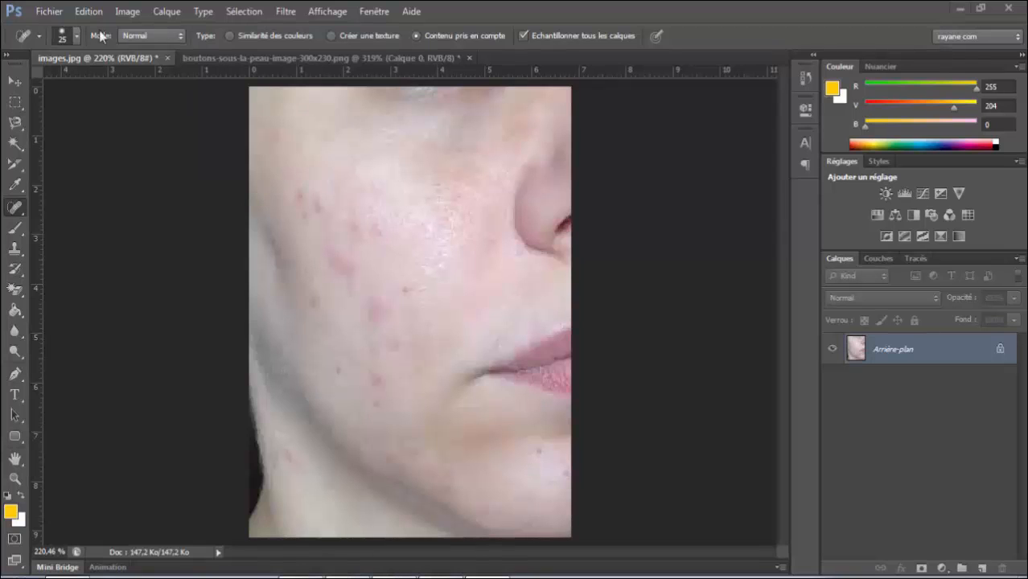
Open the HM4 photo from the eclairage folder.
{"action": "left_click", "coordinate": [55, 12]}
{"action": "left_click", "coordinate": [60, 44]}
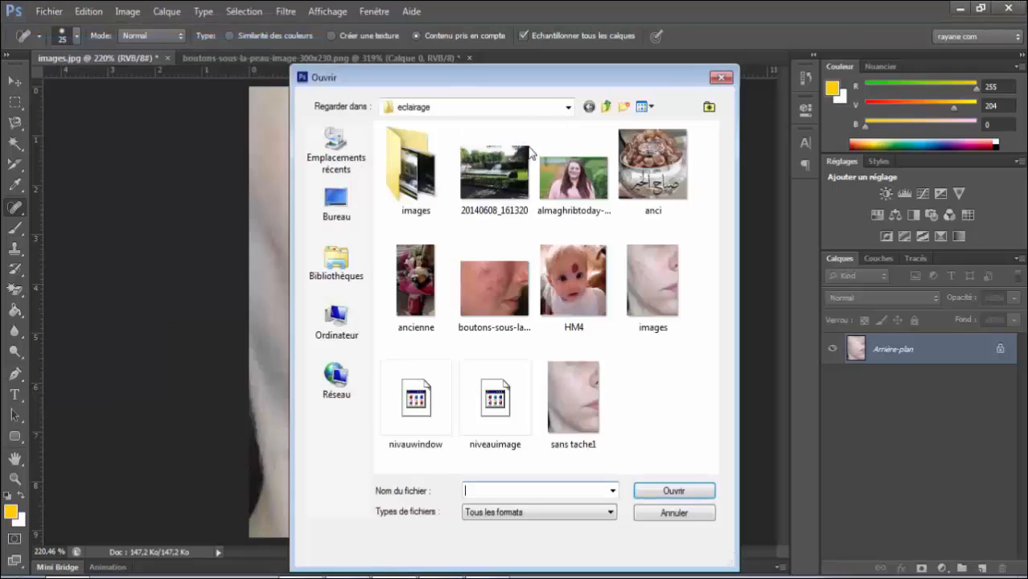
{"action": "left_click", "coordinate": [572, 260]}
{"action": "left_click", "coordinate": [673, 492]}
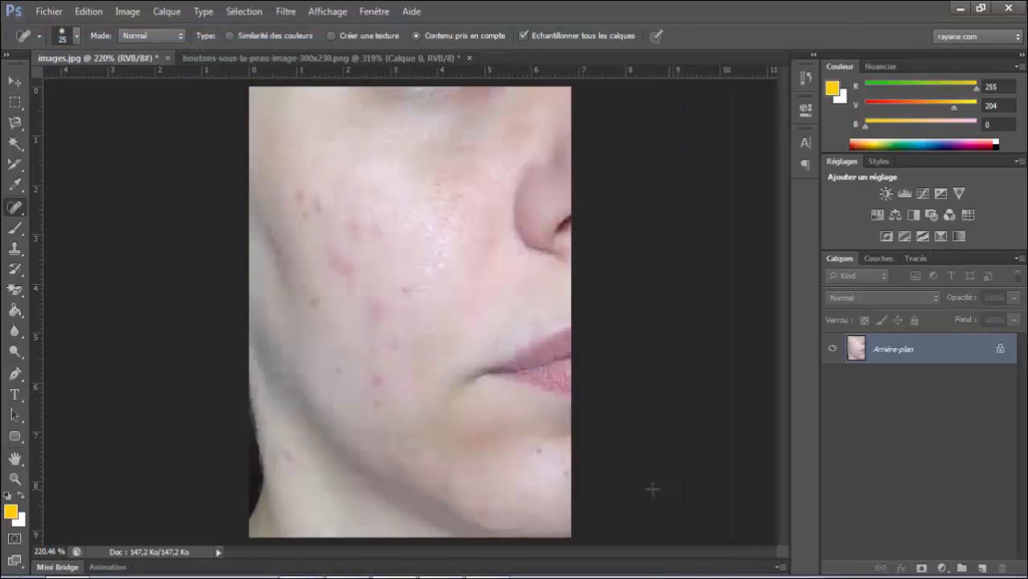
Heal the top and right side of the red forehead mark with the Spot Healing Brush, using the Contenu pris en compte type.
{"action": "left_click", "coordinate": [15, 478]}
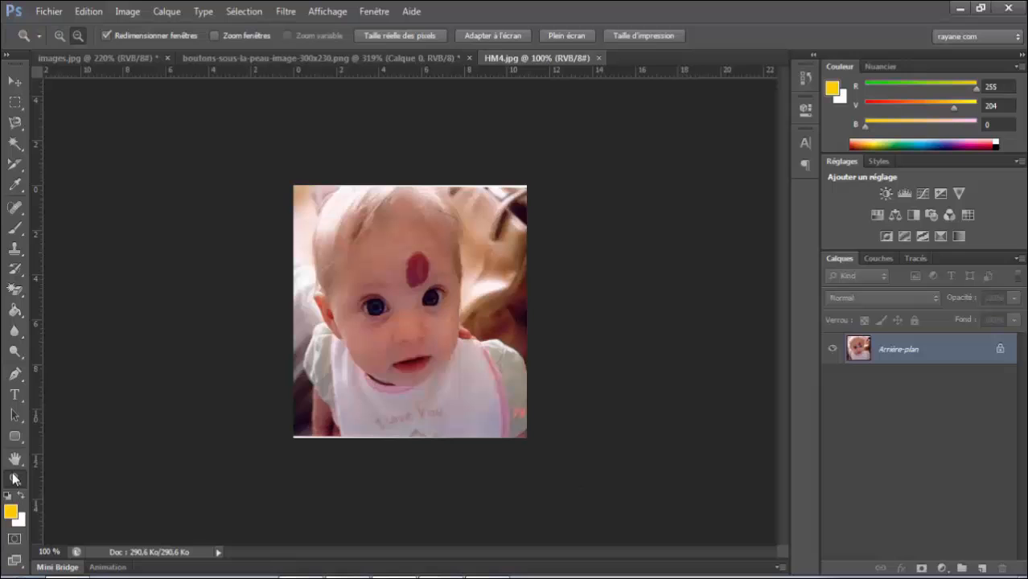
{"action": "left_click", "coordinate": [486, 36]}
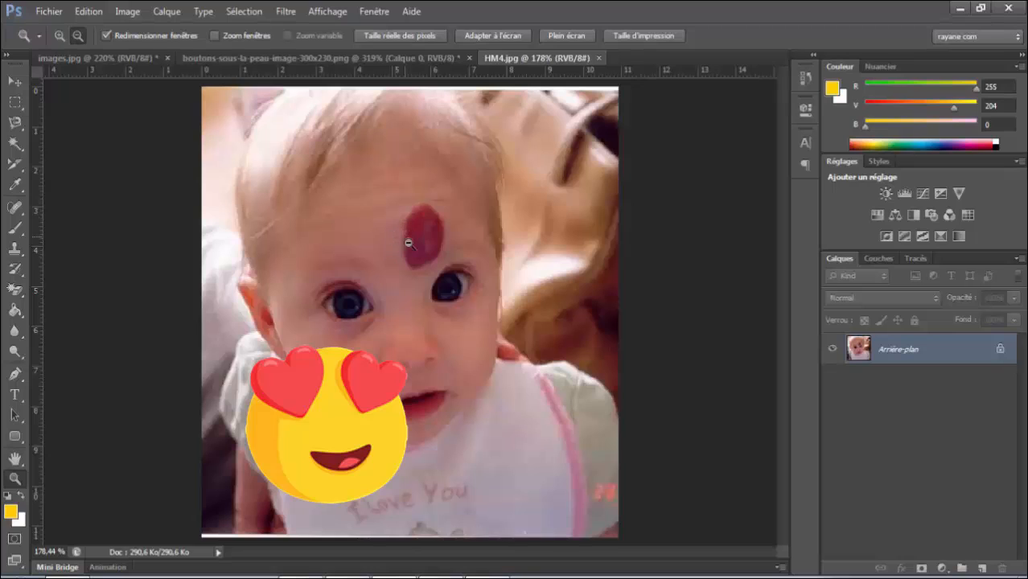
{"action": "left_click", "coordinate": [16, 208]}
{"action": "right_click", "coordinate": [16, 208]}
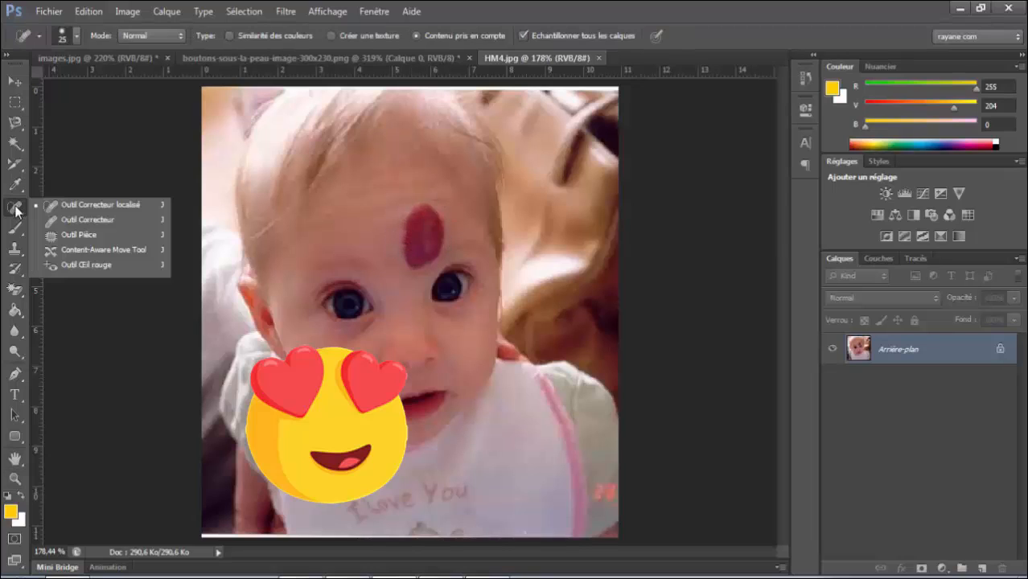
{"action": "left_click", "coordinate": [89, 205]}
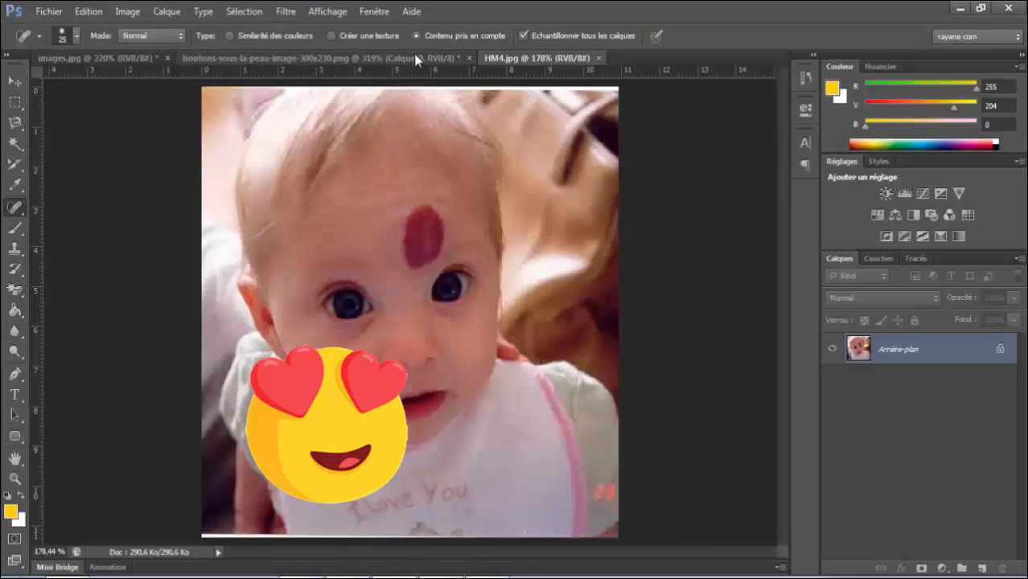
{"action": "left_click", "coordinate": [414, 215]}
{"action": "left_click", "coordinate": [427, 210]}
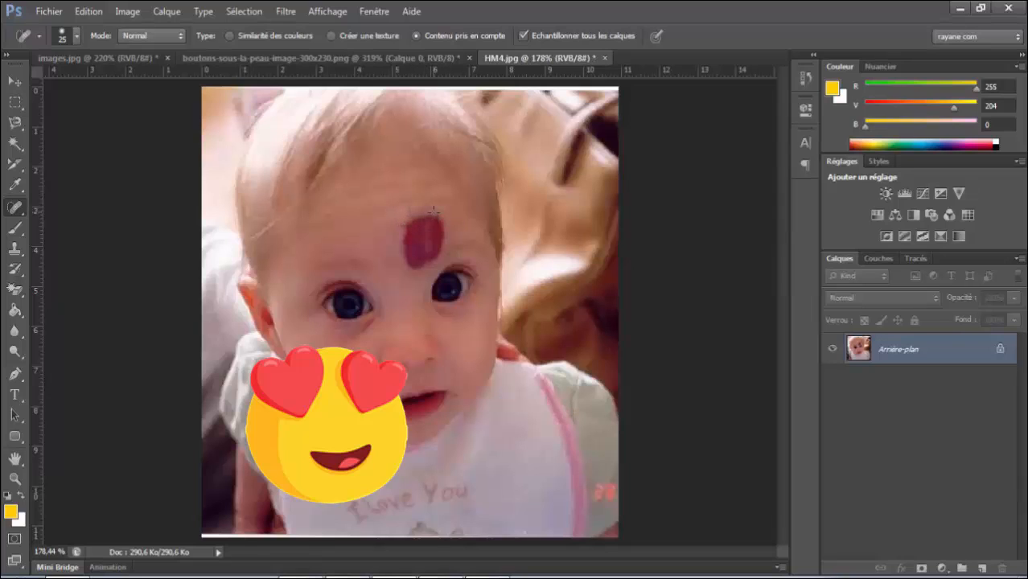
{"action": "left_click", "coordinate": [435, 215]}
{"action": "left_click", "coordinate": [439, 228]}
{"action": "left_click", "coordinate": [439, 242]}
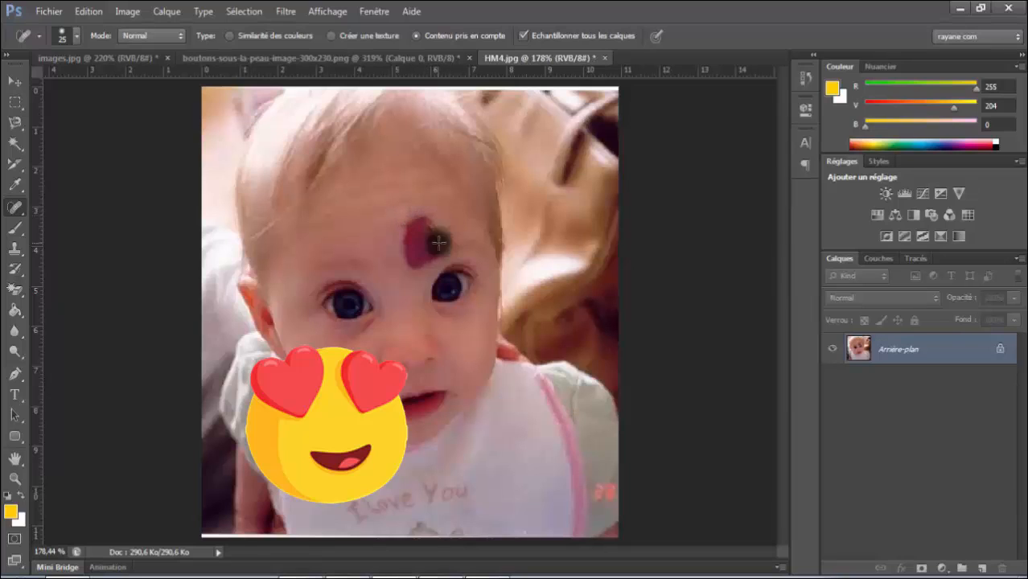
{"action": "left_click", "coordinate": [437, 251]}
Heal the lower end, left side and remaining upper part of the red forehead mark.
{"action": "left_click", "coordinate": [415, 257]}
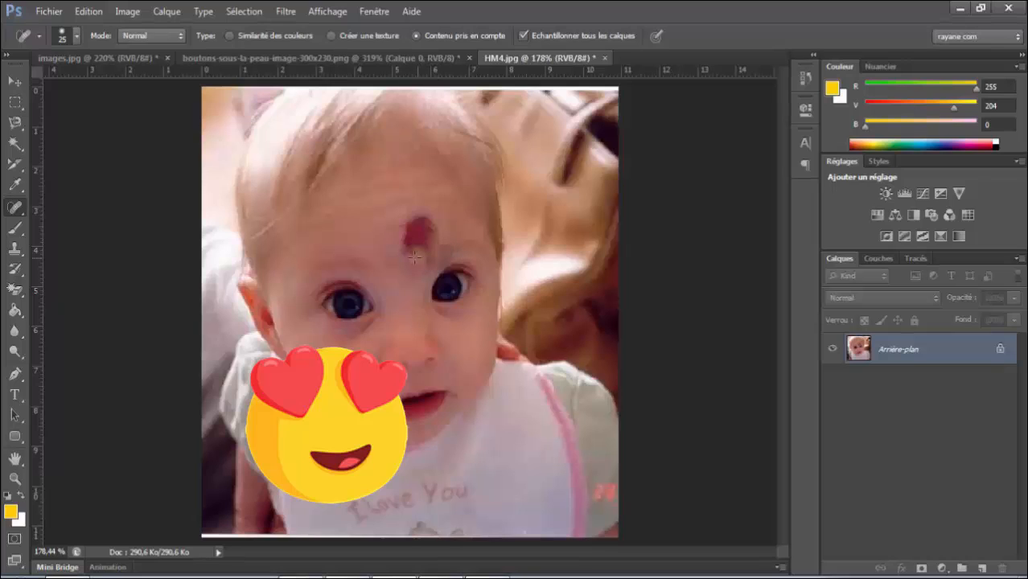
{"action": "left_click", "coordinate": [411, 249]}
{"action": "left_click", "coordinate": [404, 238]}
{"action": "left_click", "coordinate": [410, 225]}
{"action": "left_click", "coordinate": [426, 222]}
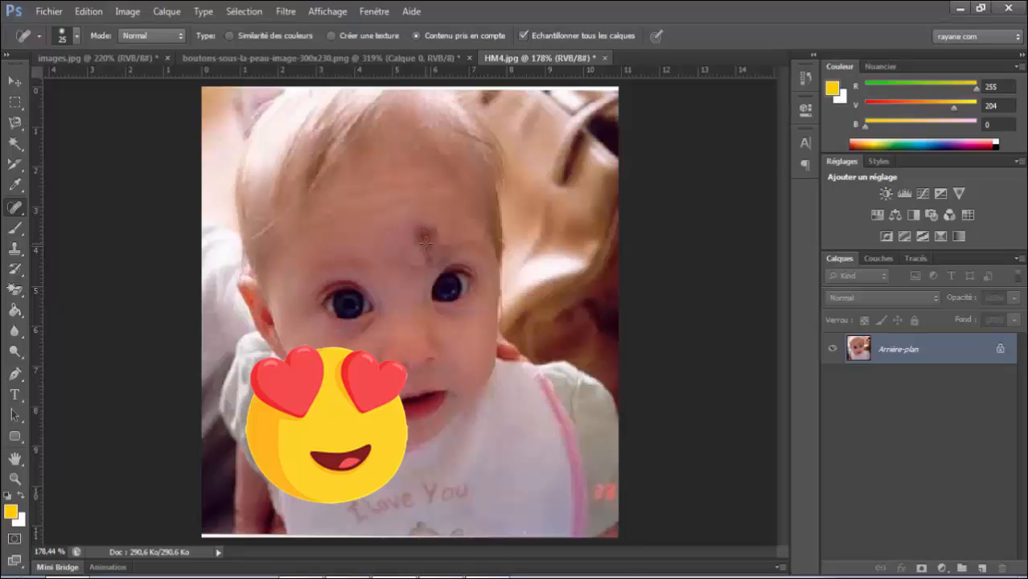
Retouch the dark traces left in the middle of the forehead mark and the skin just above the eyebrow.
{"action": "left_click", "coordinate": [425, 241]}
{"action": "left_click", "coordinate": [434, 235]}
{"action": "left_click", "coordinate": [407, 249]}
{"action": "left_click", "coordinate": [415, 235]}
{"action": "left_click", "coordinate": [414, 268]}
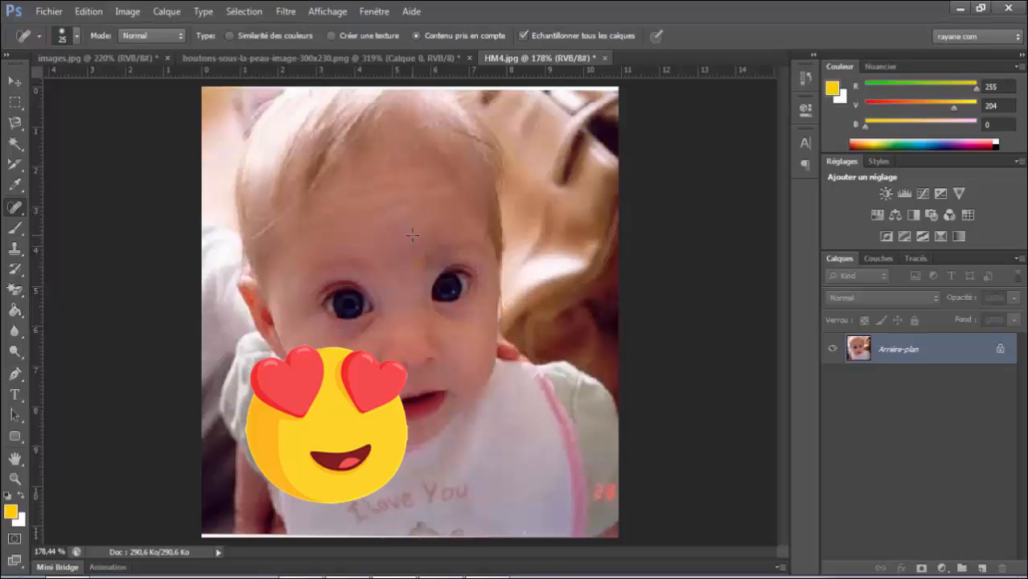